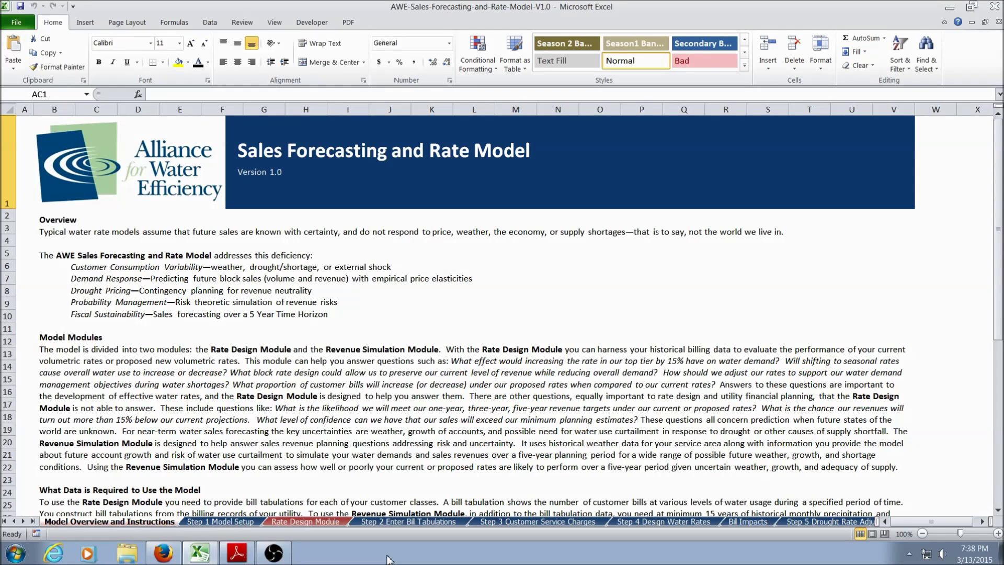
Bring the Financing Sustainable Water website in Firefox to the front
click(161, 553)
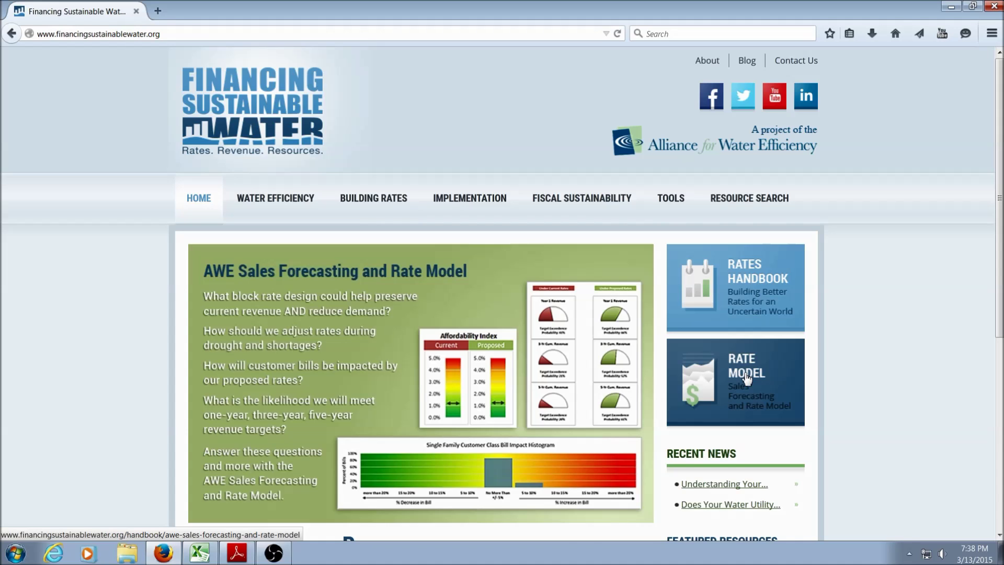
Return to the AWE Sales Forecasting and Rate Model workbook in Excel
click(208, 557)
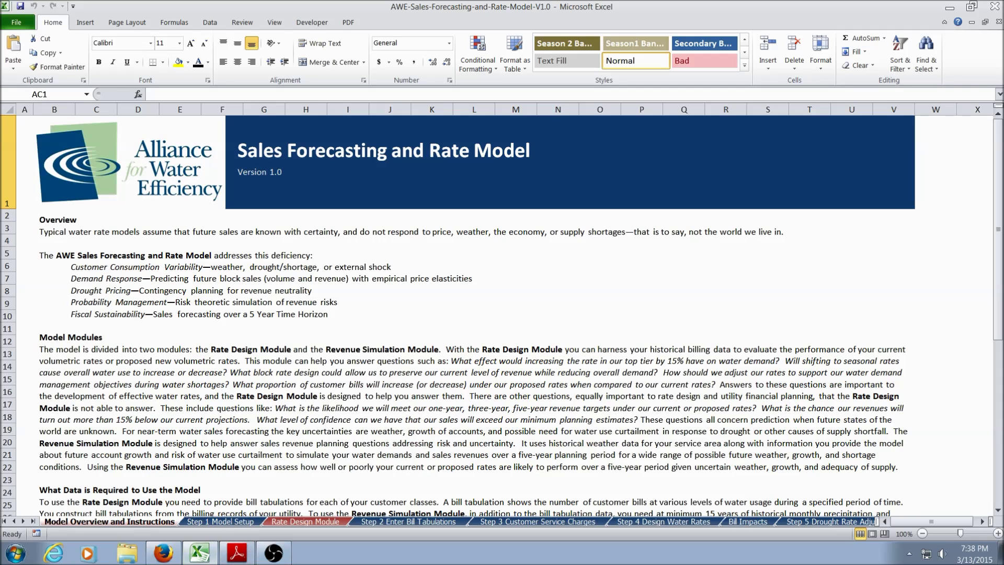
View the Rate Design Module and Revenue Simulation Module sheets
click(302, 523)
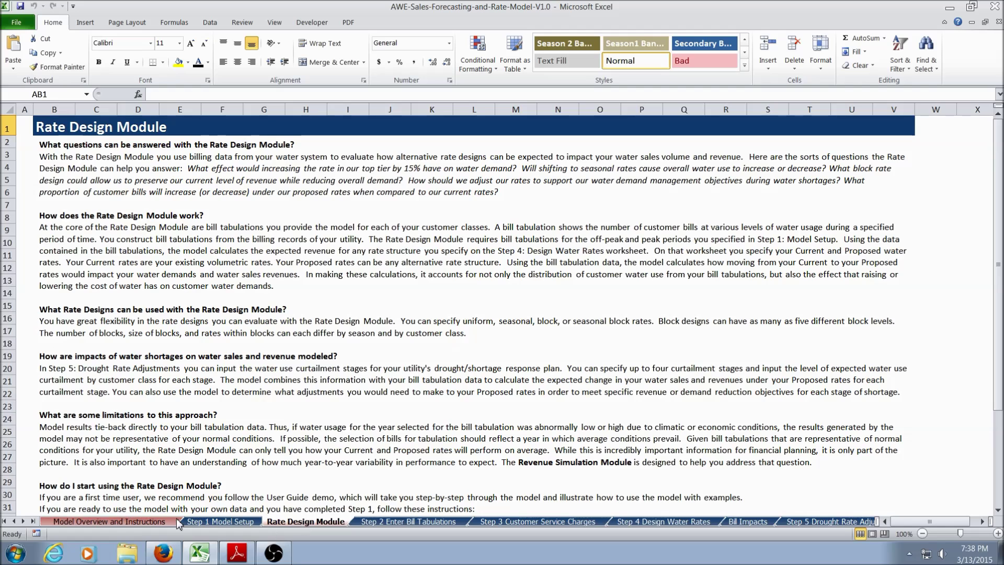
click(23, 521)
click(23, 521)
click(23, 521)
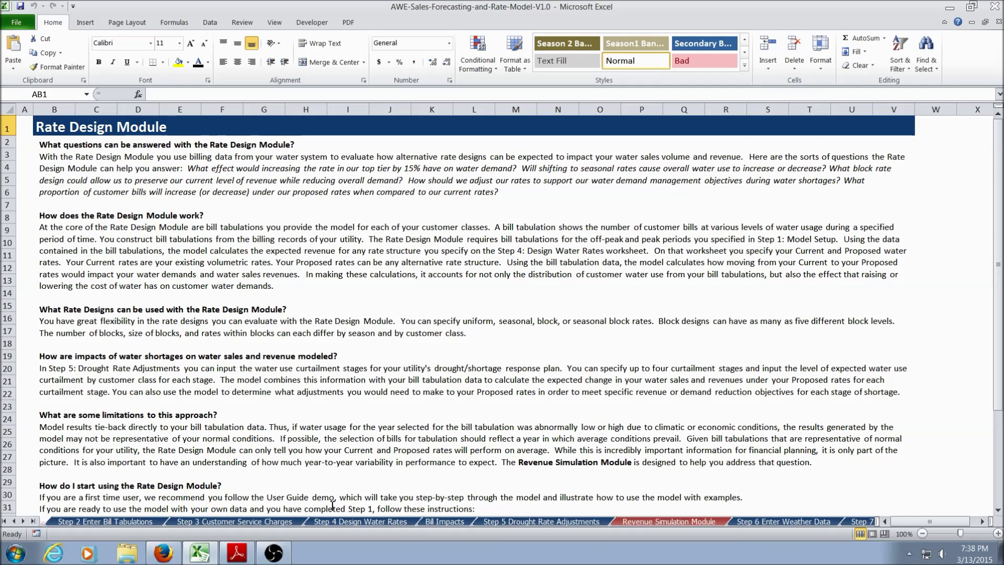
click(656, 522)
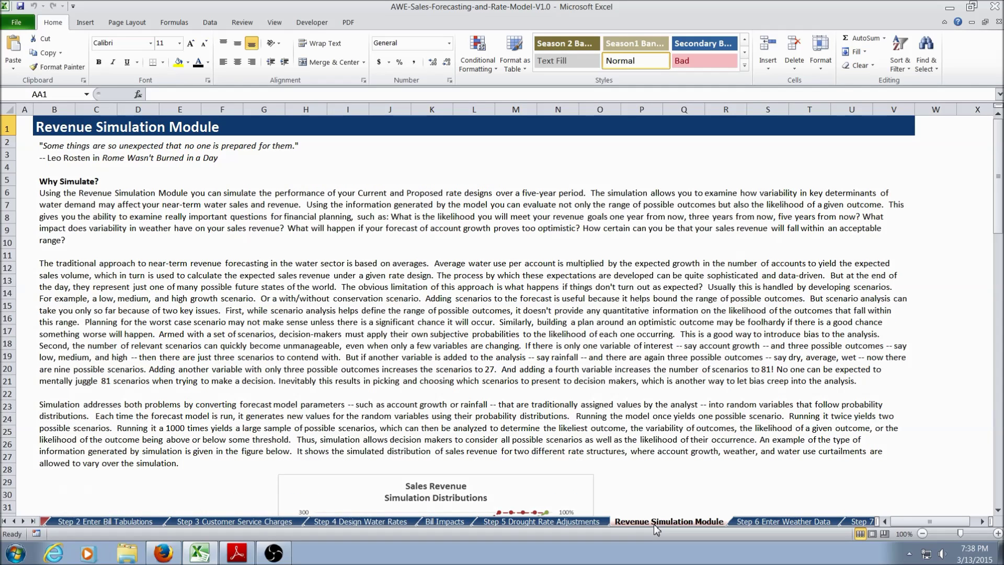
Return to the Model Overview's Run Demo section, then go to the Step 1 Model Setup sheet
click(14, 521)
click(15, 522)
click(14, 521)
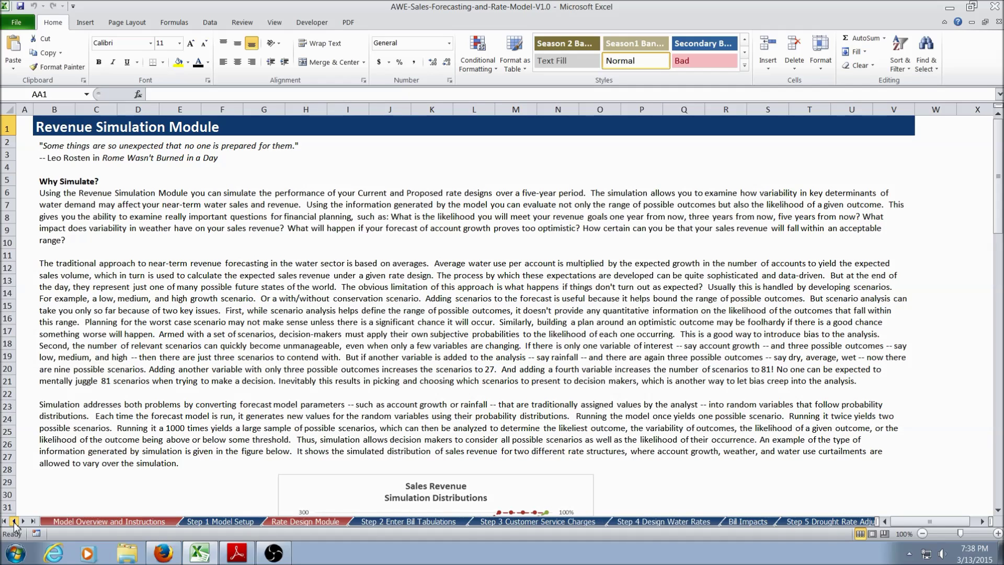
click(128, 519)
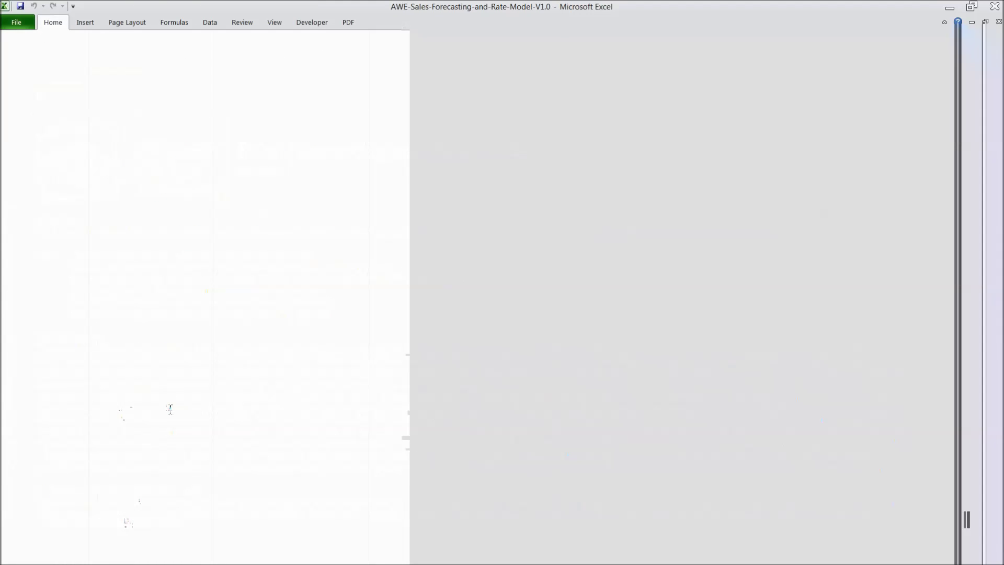
scroll(169, 408, down, 3)
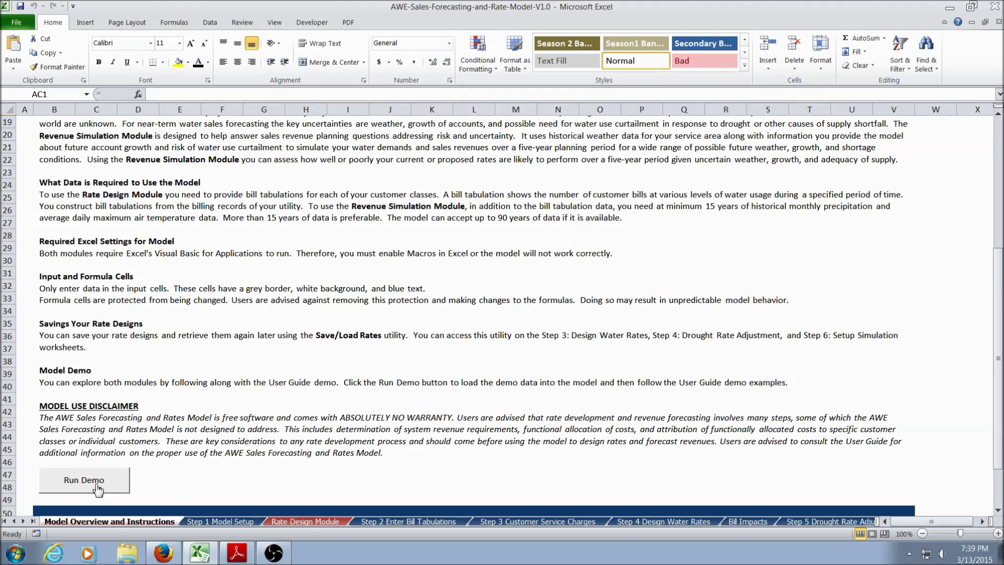
click(210, 521)
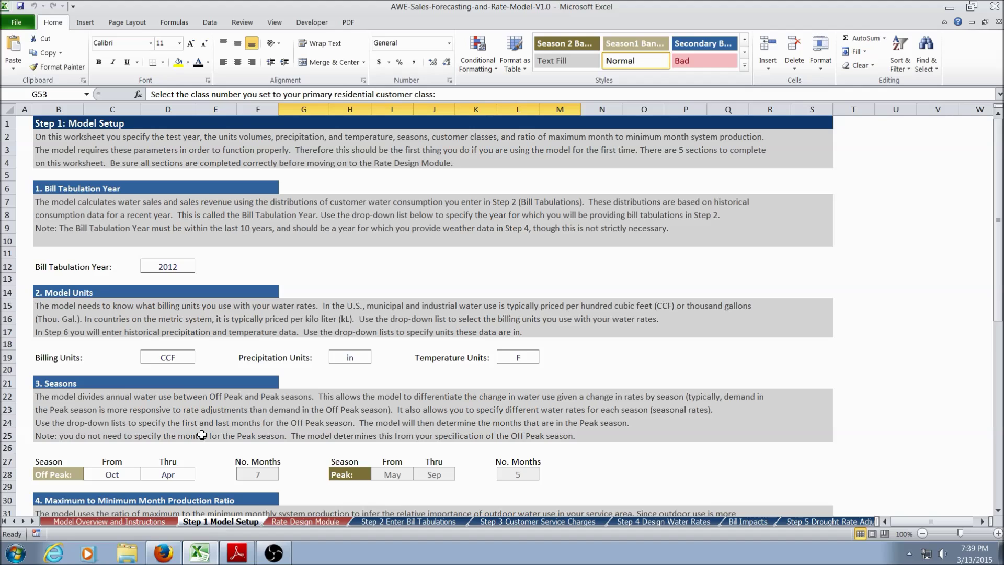
Point out the 2012 bill year, unit settings, Oct–Apr off-peak and May–Sep peak seasons
click(196, 269)
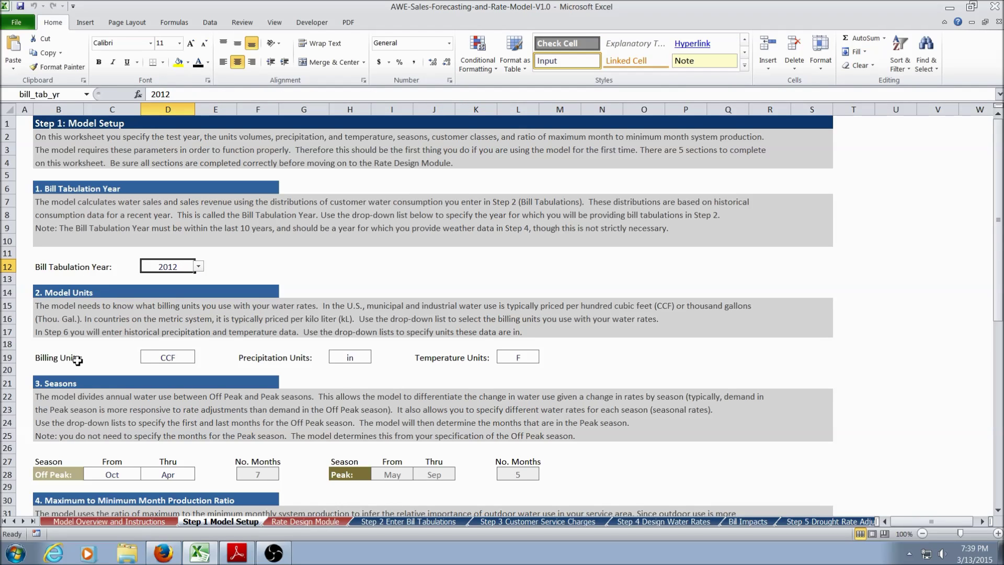
drag(255, 359, 473, 359)
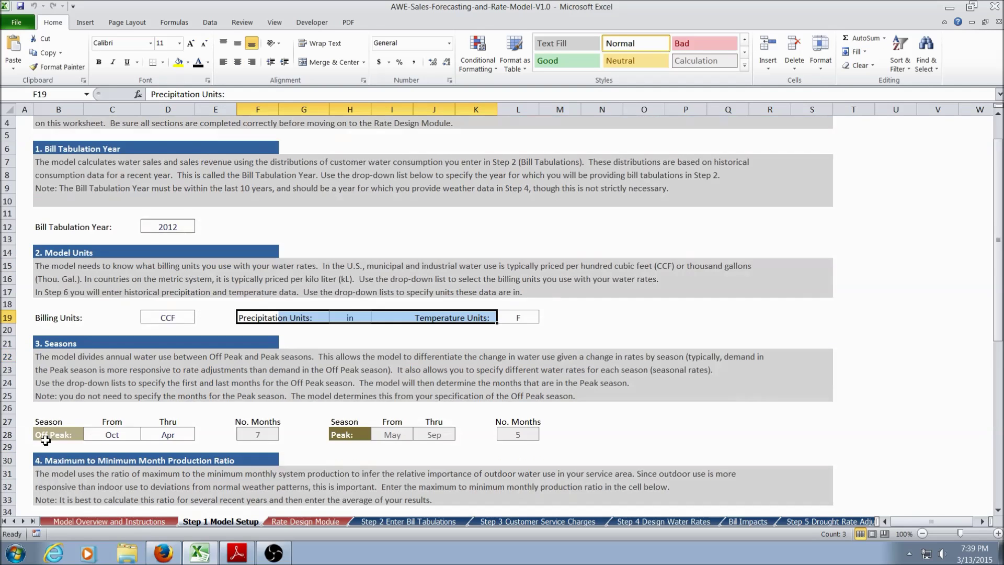
scroll(48, 436, down, 2)
drag(58, 399, 191, 399)
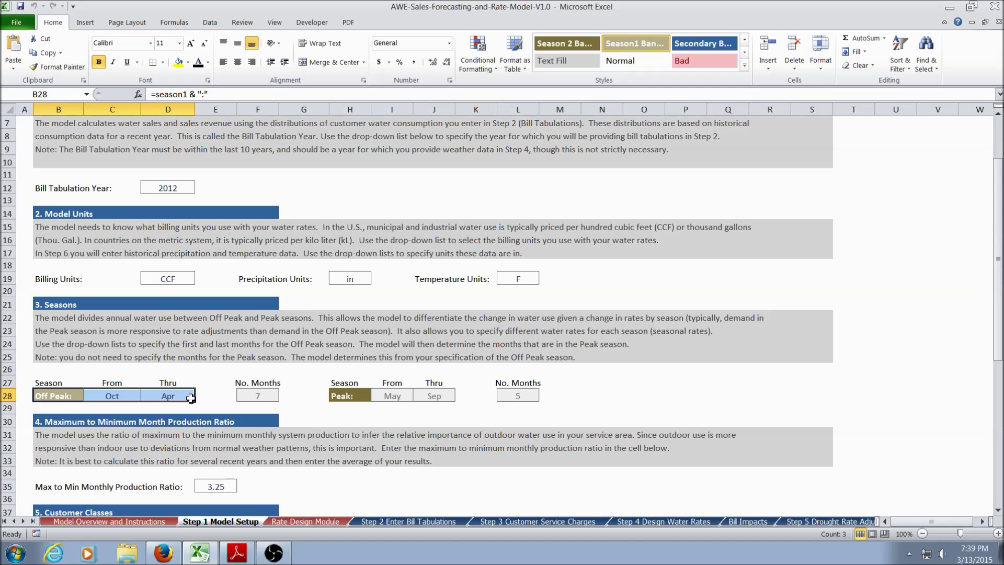
drag(332, 397, 432, 399)
scroll(101, 510, down, 4)
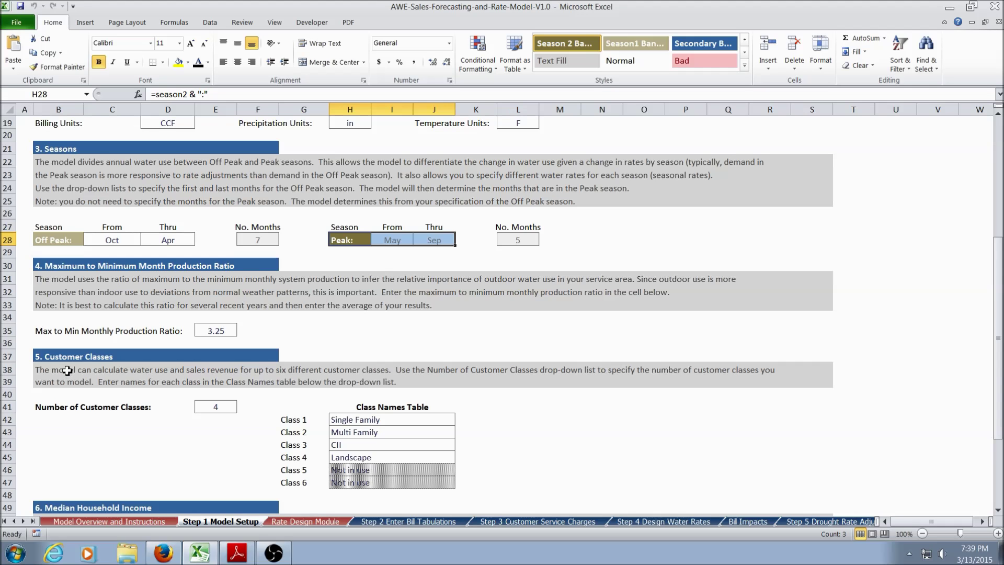
Point out the 3.25 production ratio, Class 1–6 labels and $55,000 median household income
drag(46, 330, 202, 329)
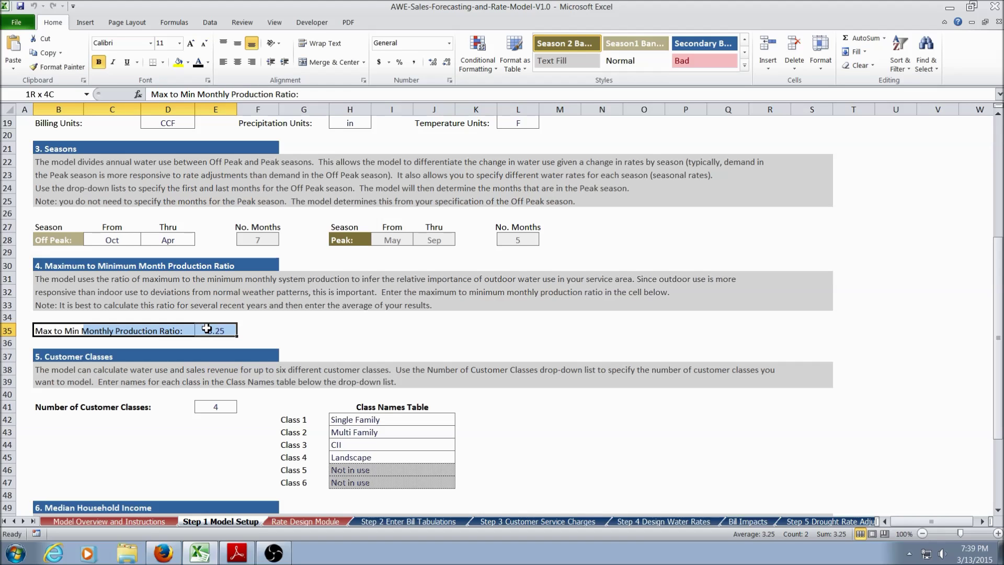
scroll(258, 417, down, 4)
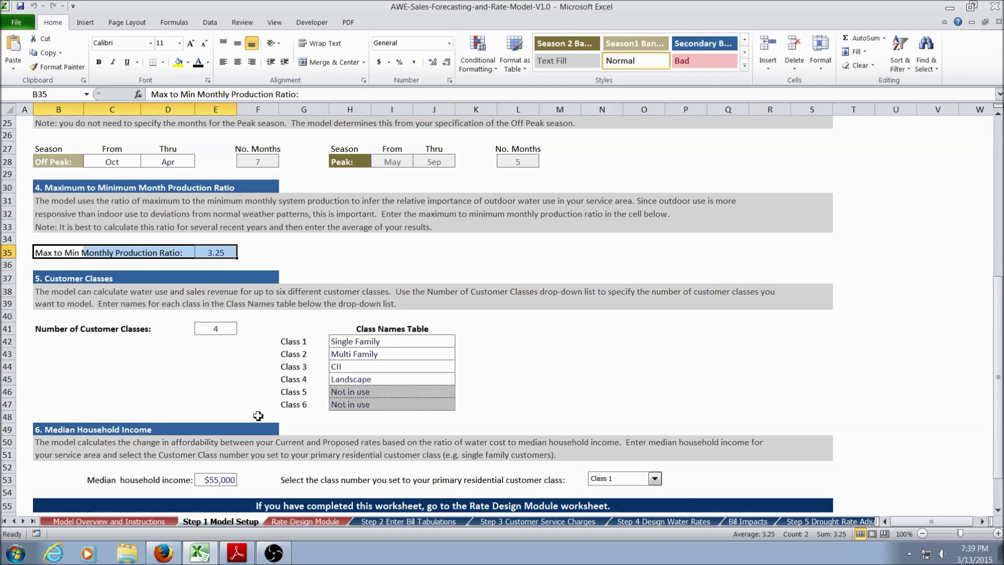
drag(301, 269, 307, 328)
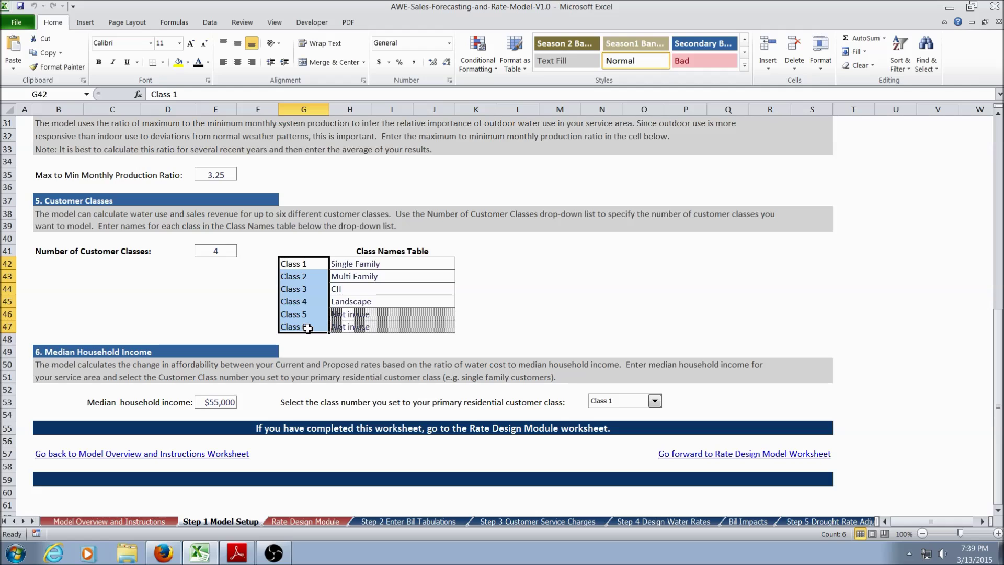
click(94, 403)
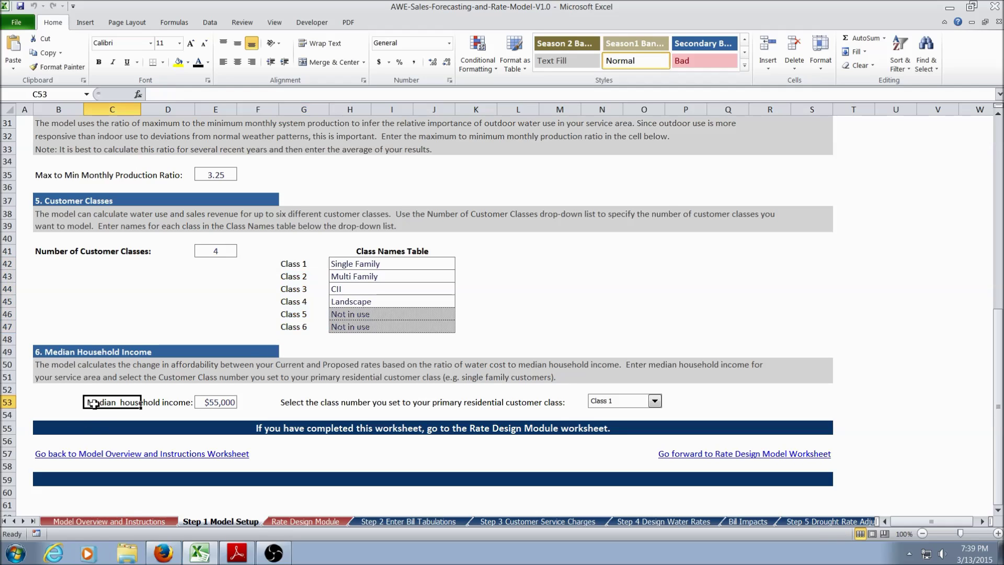
drag(134, 402, 213, 401)
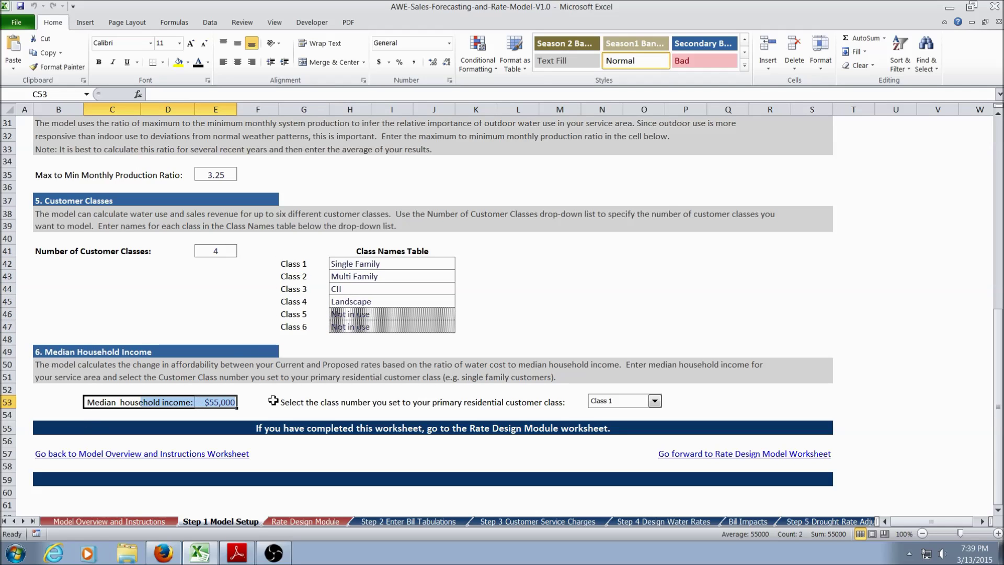
drag(291, 405, 549, 407)
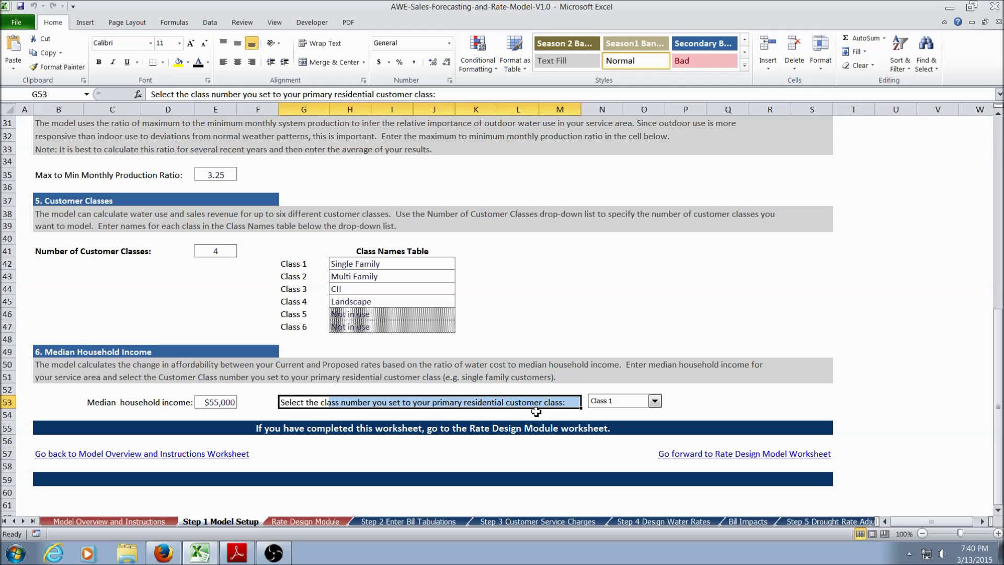
click(306, 522)
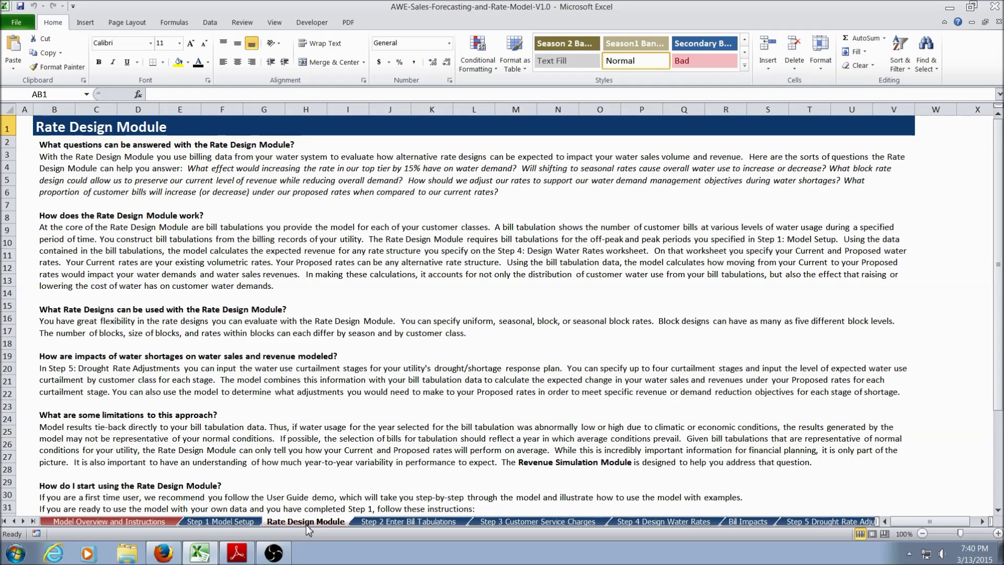
Show the Step 2 sheet's Single Family, Multi Family and CII bill tabulations
click(394, 523)
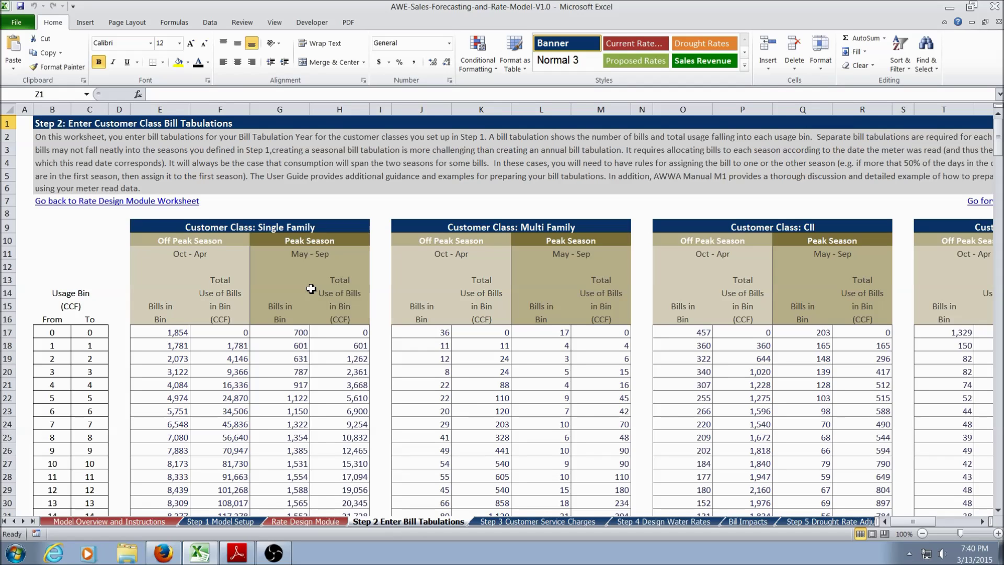
Highlight the Single Family class heading, then go to the Step 3 Customer Service Charges sheet
click(143, 224)
drag(143, 224, 331, 240)
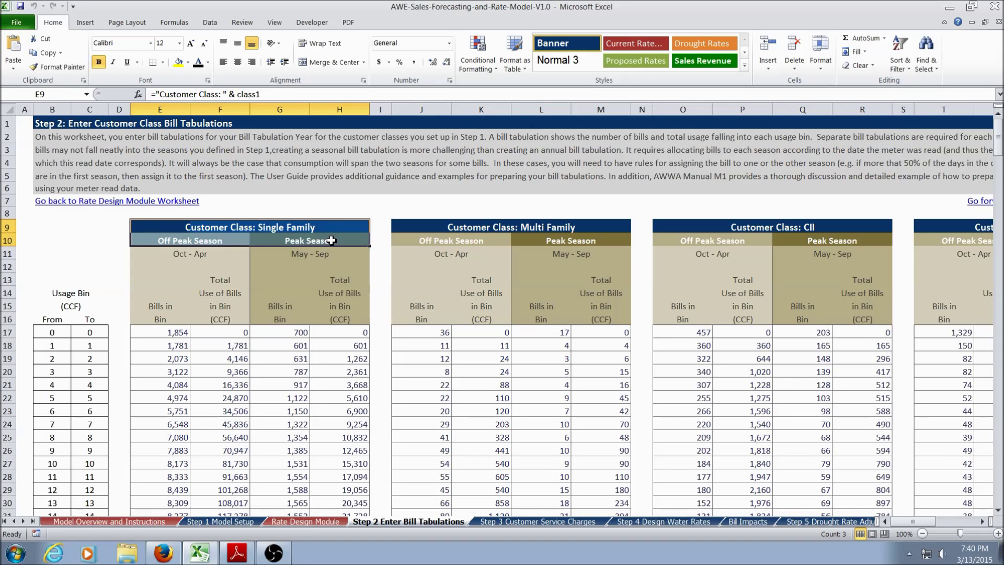
click(502, 523)
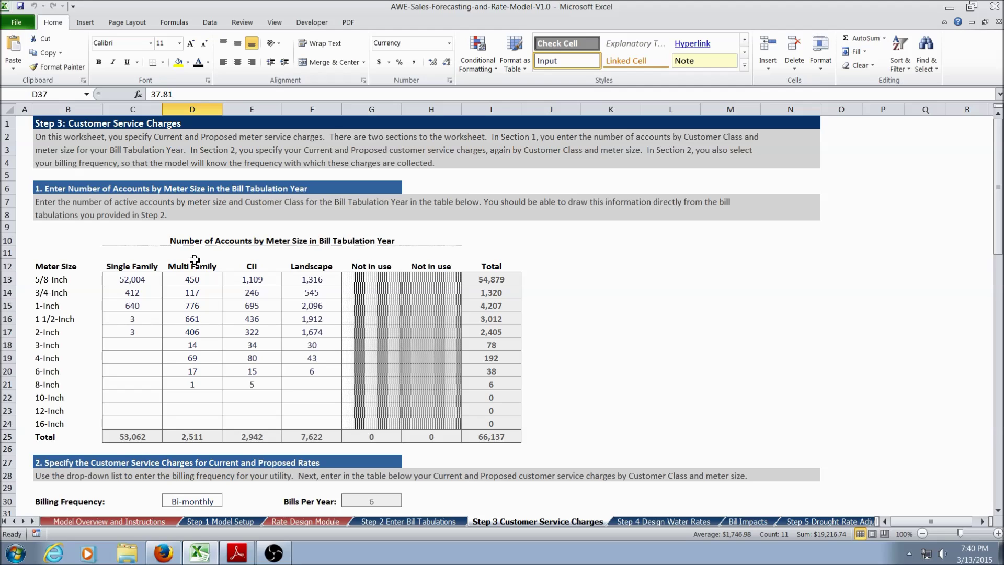
Review the accounts-by-meter-size table and keep Bi-monthly as the billing frequency
drag(127, 238, 383, 242)
drag(132, 267, 286, 271)
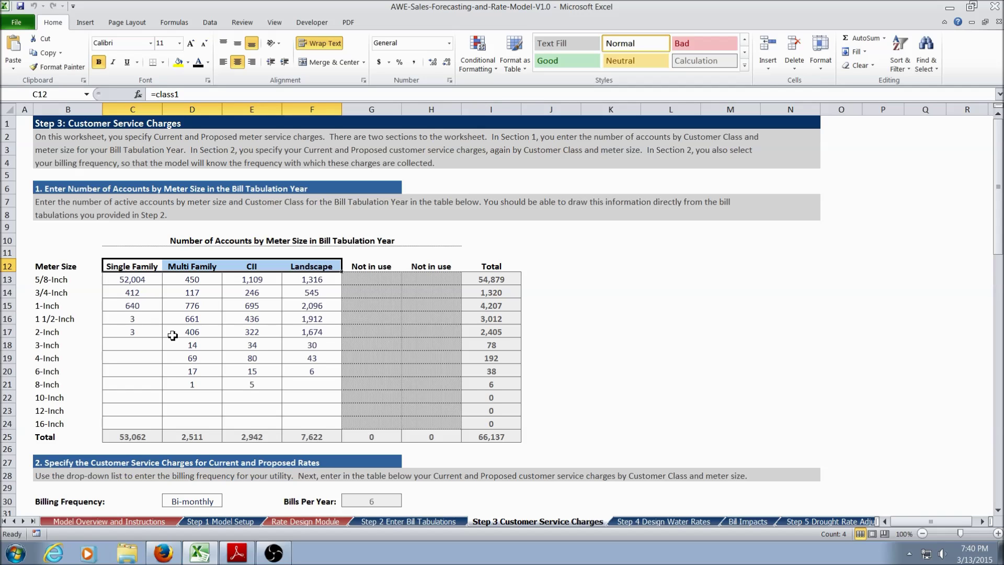
scroll(99, 340, down, 3)
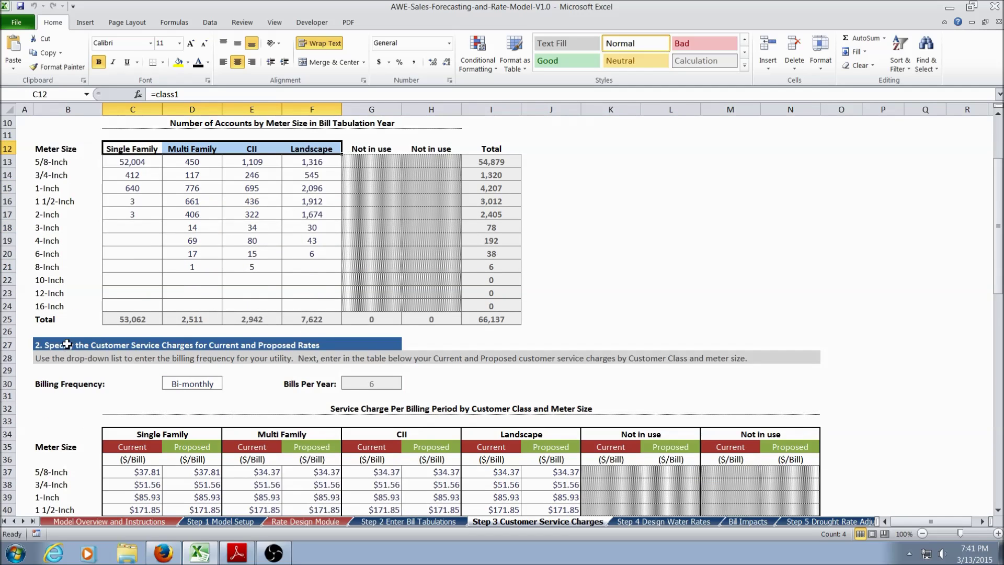
scroll(72, 344, down, 4)
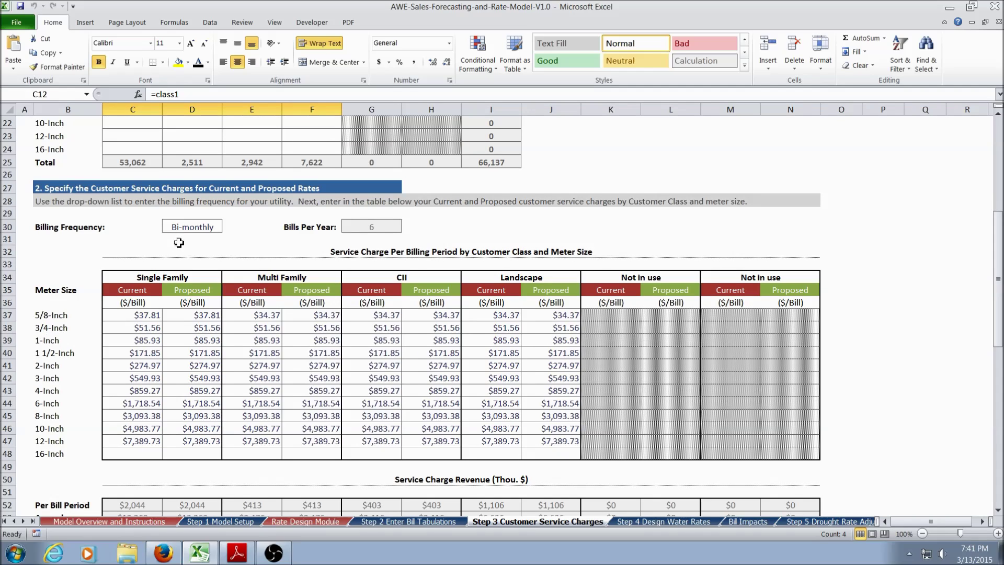
click(217, 228)
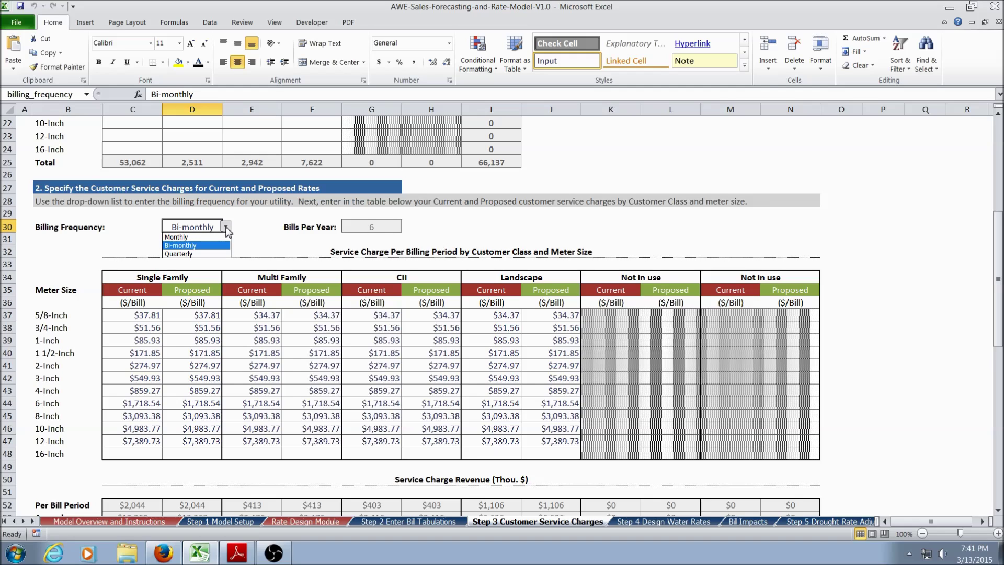
click(202, 250)
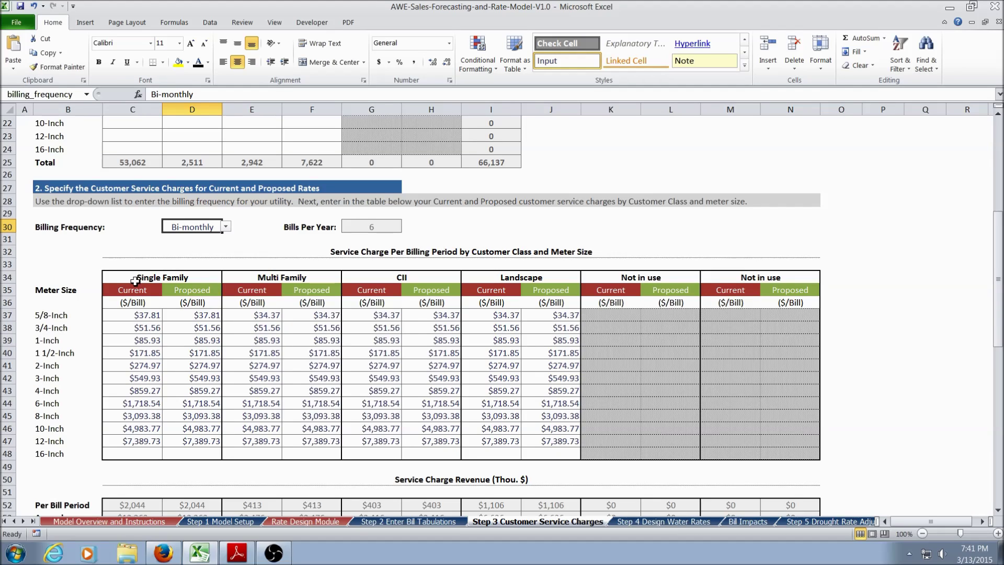
Highlight the 5/8-Inch to 16-Inch meter sizes and Single Family current and proposed charges
click(168, 277)
drag(168, 277, 551, 281)
drag(52, 316, 51, 451)
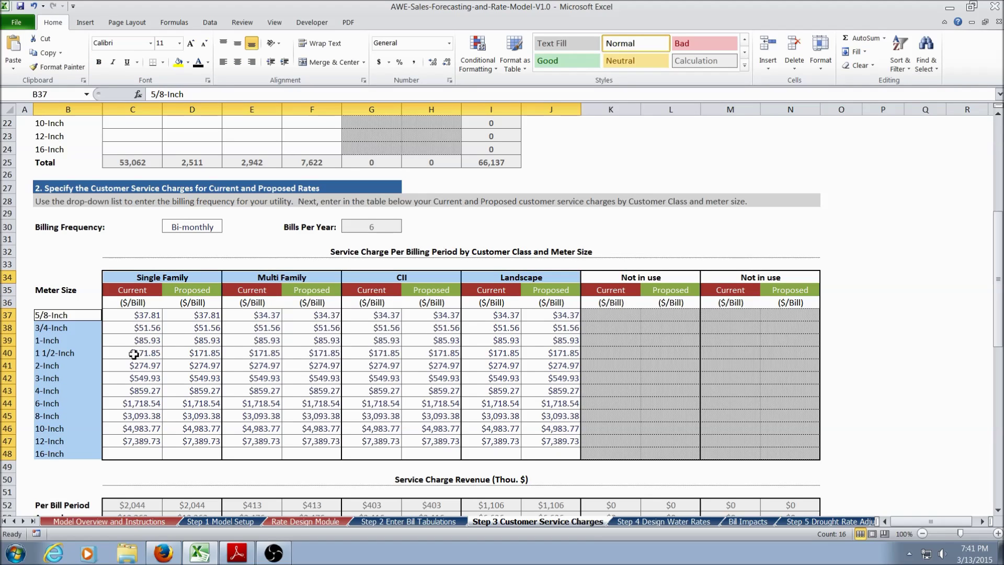
drag(134, 295, 129, 440)
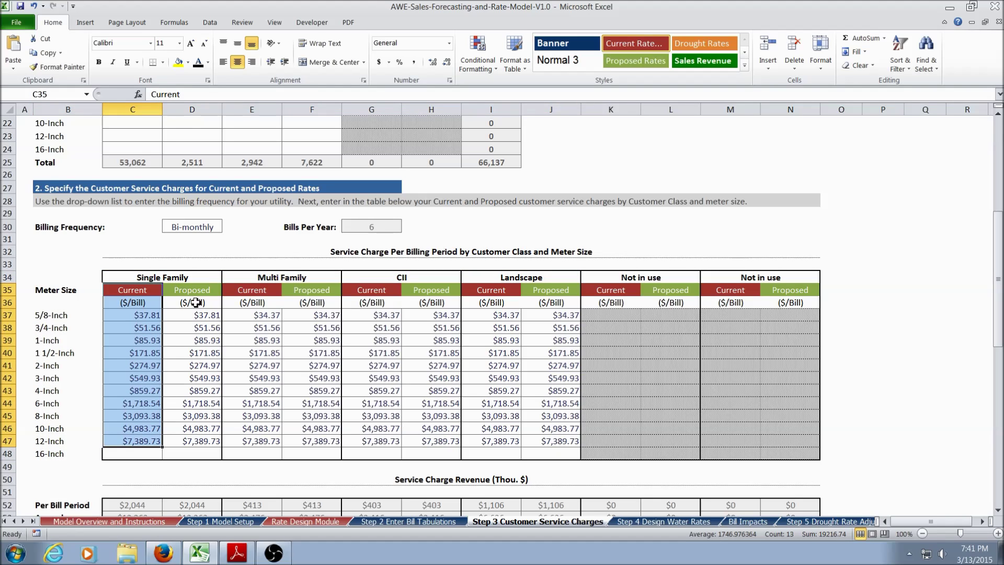
drag(193, 289, 192, 442)
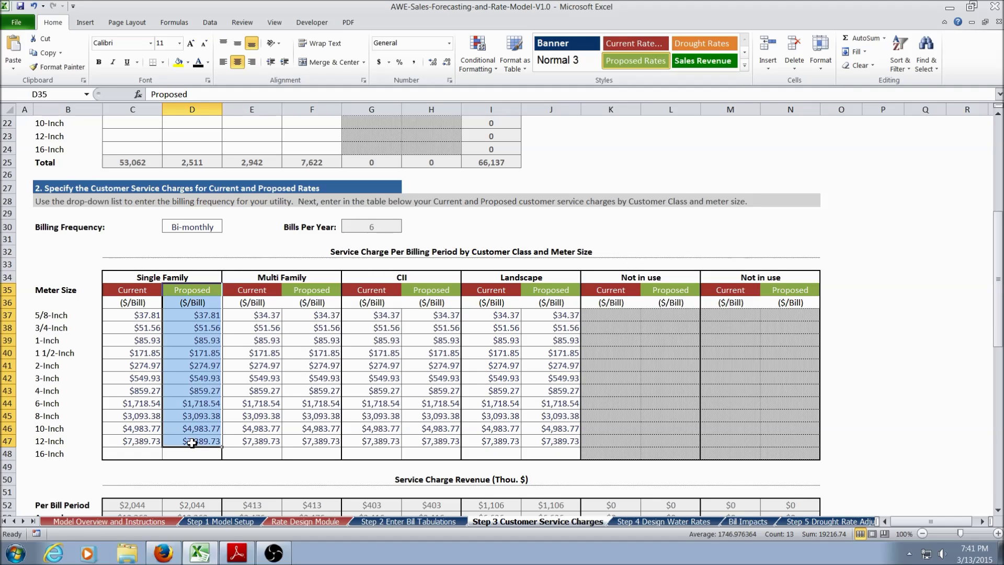
click(199, 320)
drag(200, 320, 196, 438)
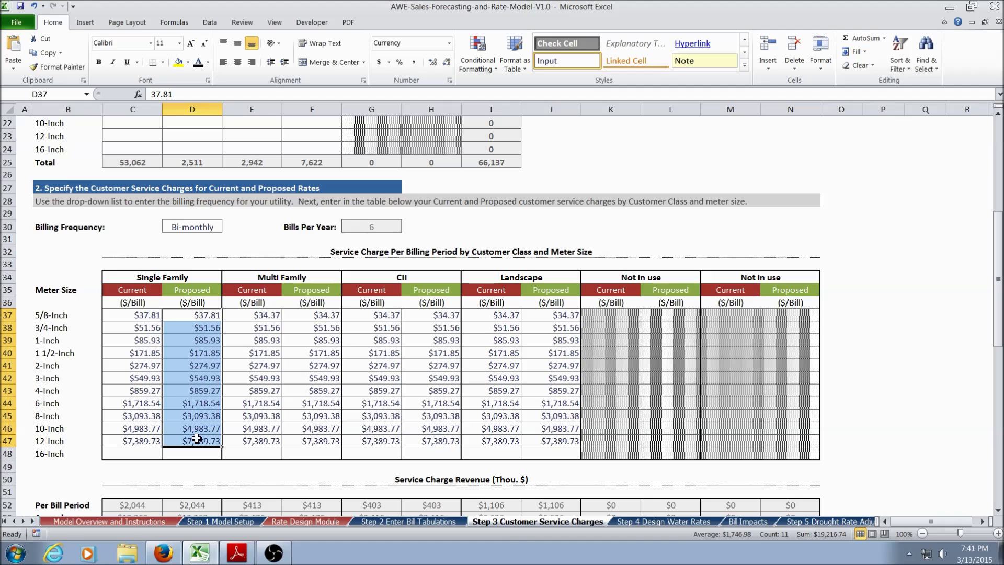
click(646, 523)
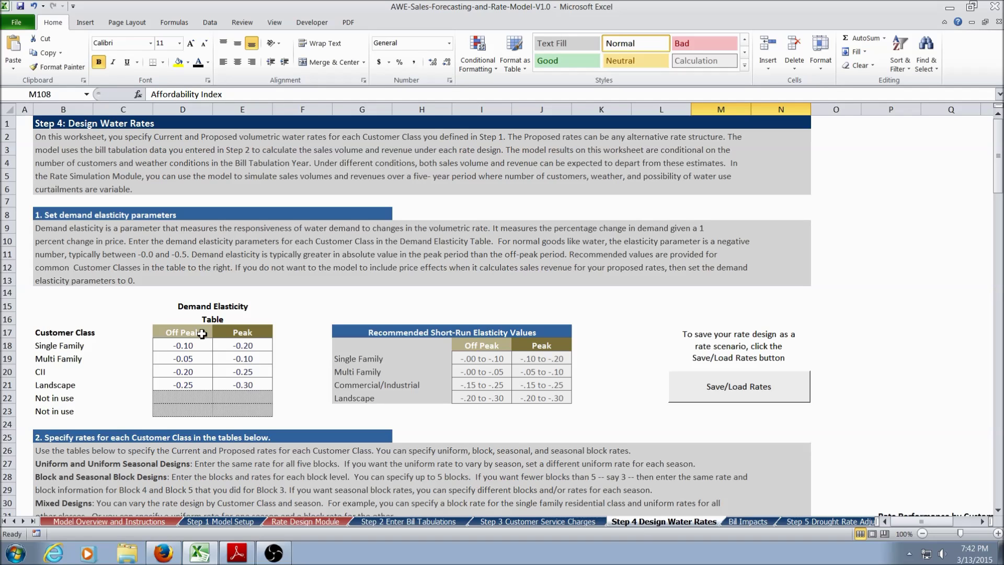
Highlight the Demand Elasticity Table and the Recommended Short-Run Elasticity Values table
click(174, 335)
drag(173, 335, 237, 383)
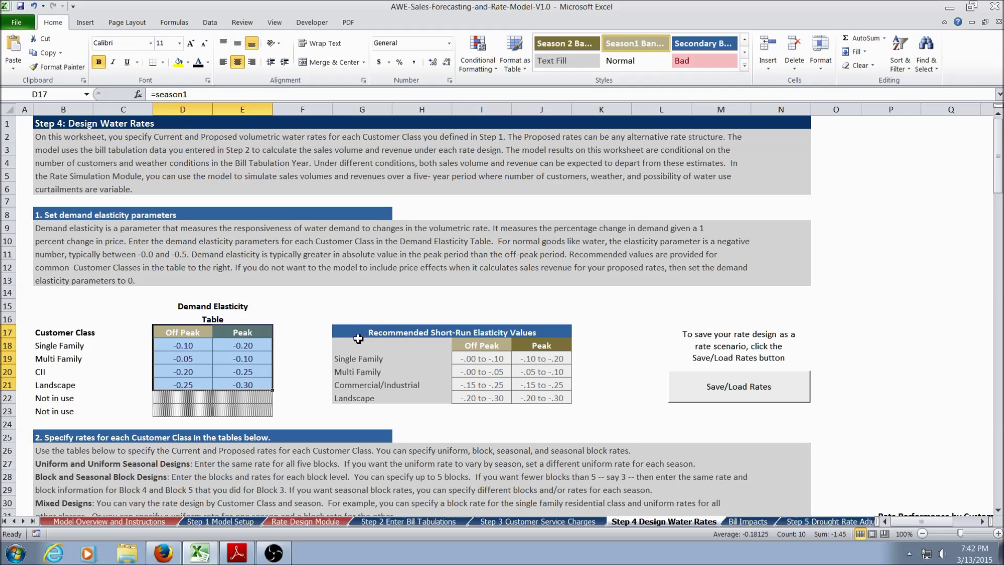
click(340, 333)
drag(341, 332, 548, 396)
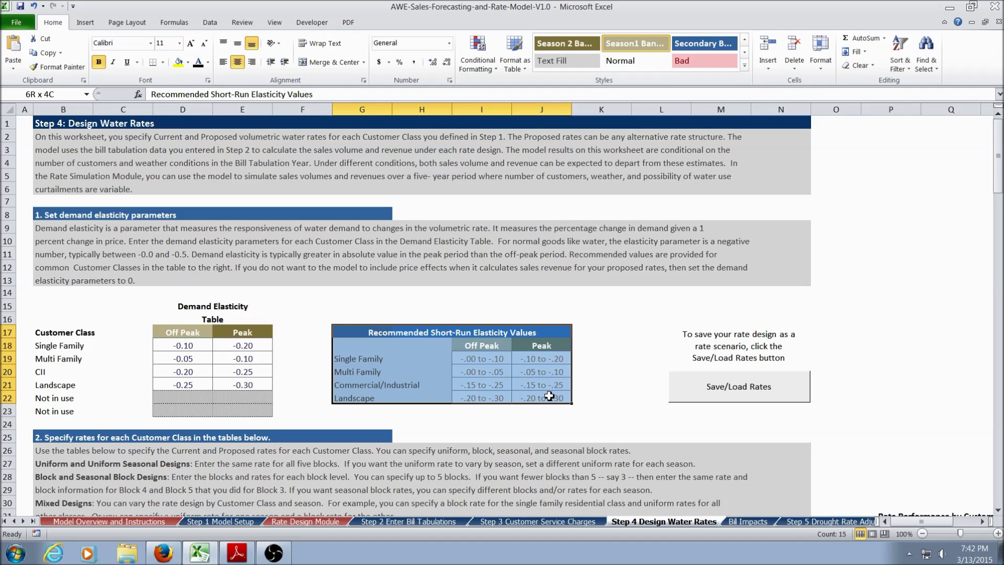
click(469, 349)
drag(469, 349, 526, 347)
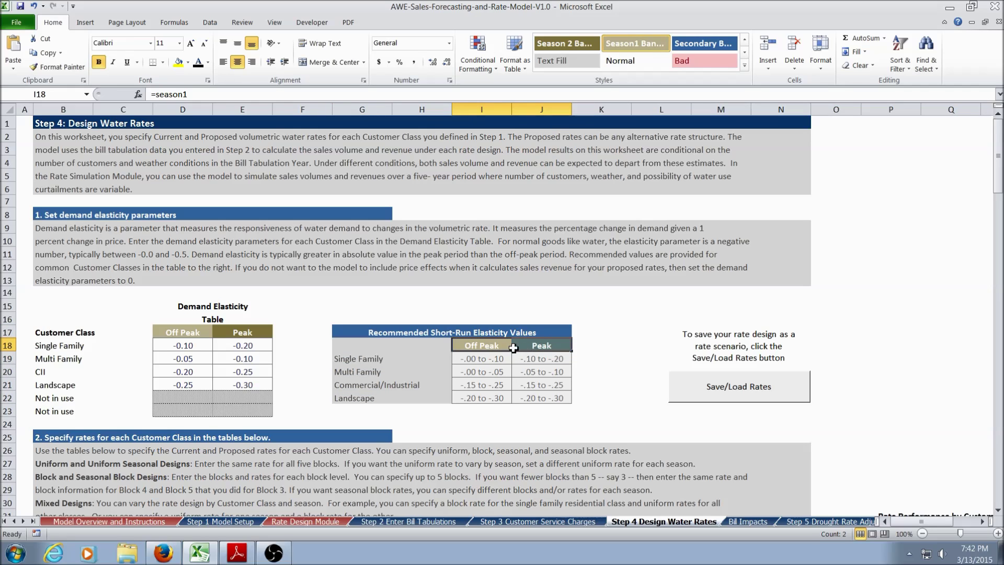
scroll(309, 375, down, 5)
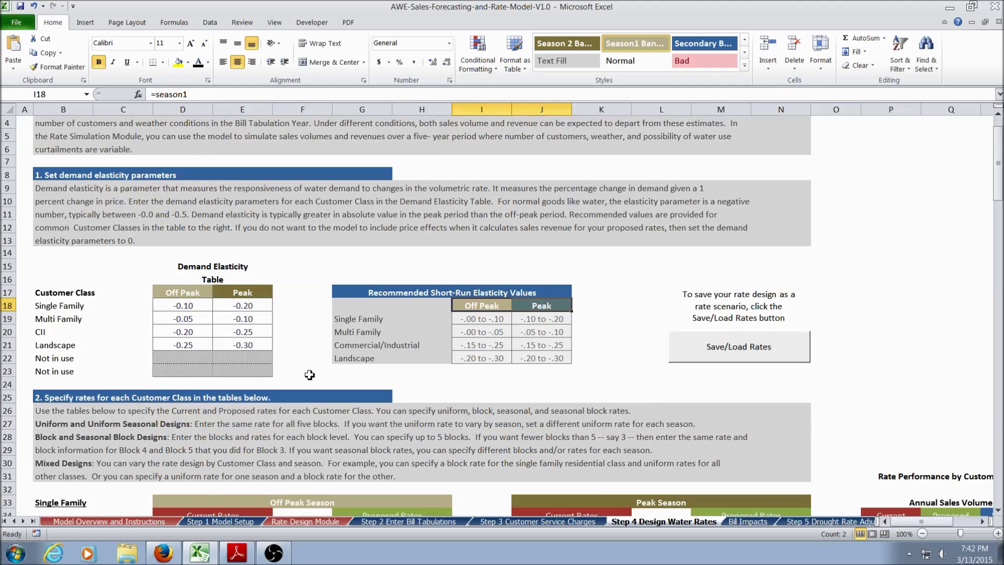
scroll(310, 374, down, 3)
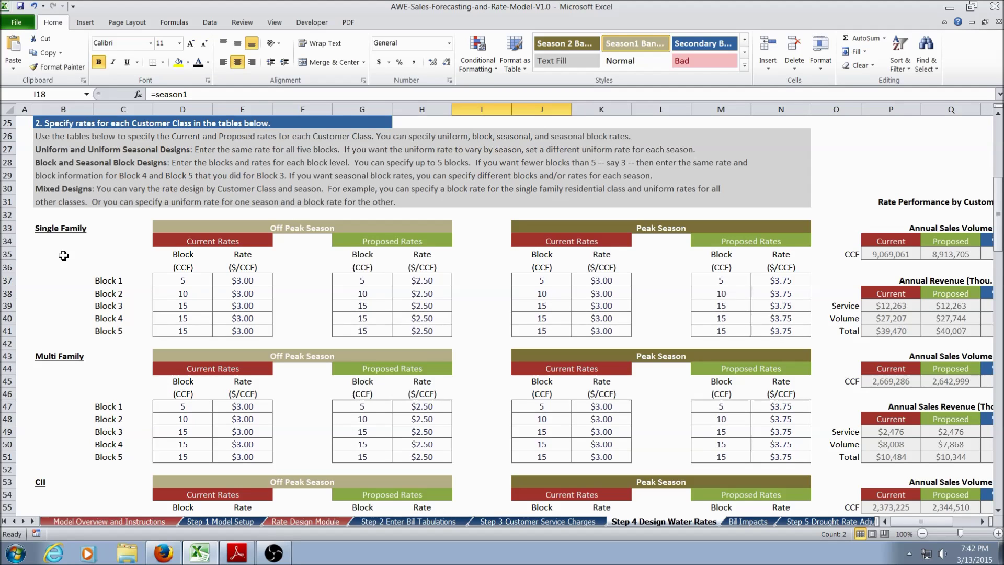
Highlight the Single Family rate tables and their Off Peak and Peak Season headers
click(45, 230)
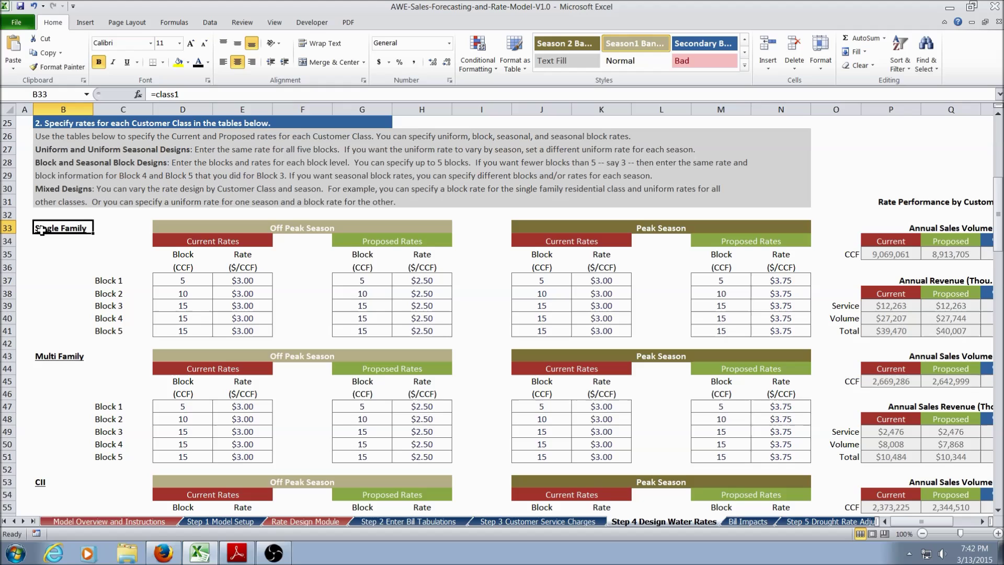
drag(73, 230, 784, 328)
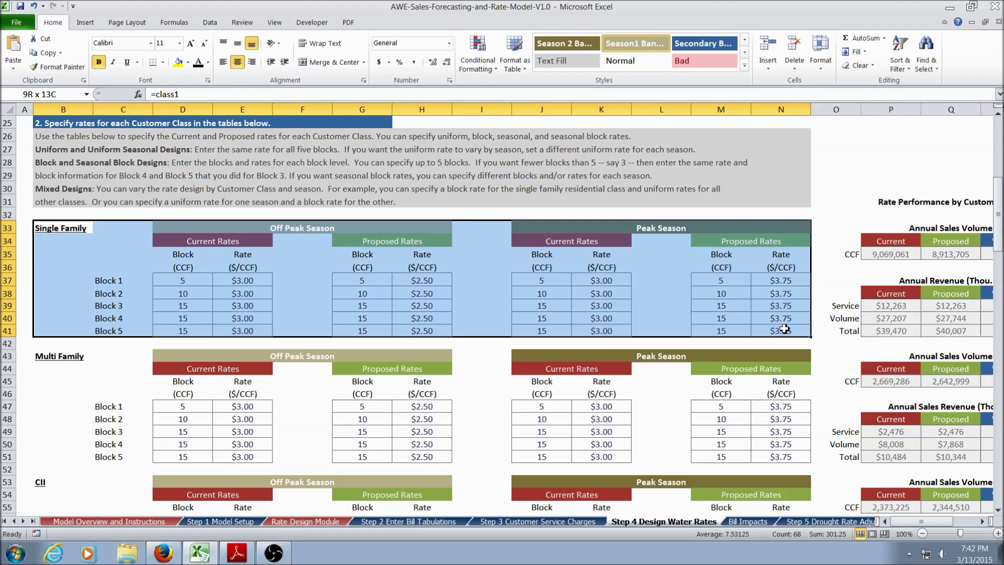
drag(784, 328, 784, 329)
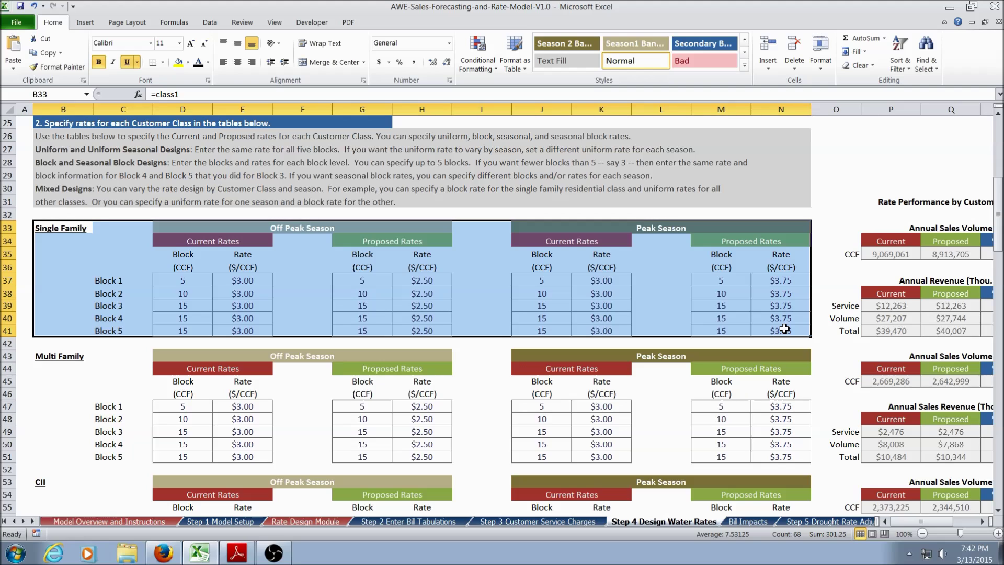
drag(171, 230, 424, 230)
click(541, 230)
drag(541, 231, 784, 230)
Point out the Current and Proposed Rates headers and the Block 1–5 labels
drag(166, 243, 236, 241)
drag(345, 242, 444, 244)
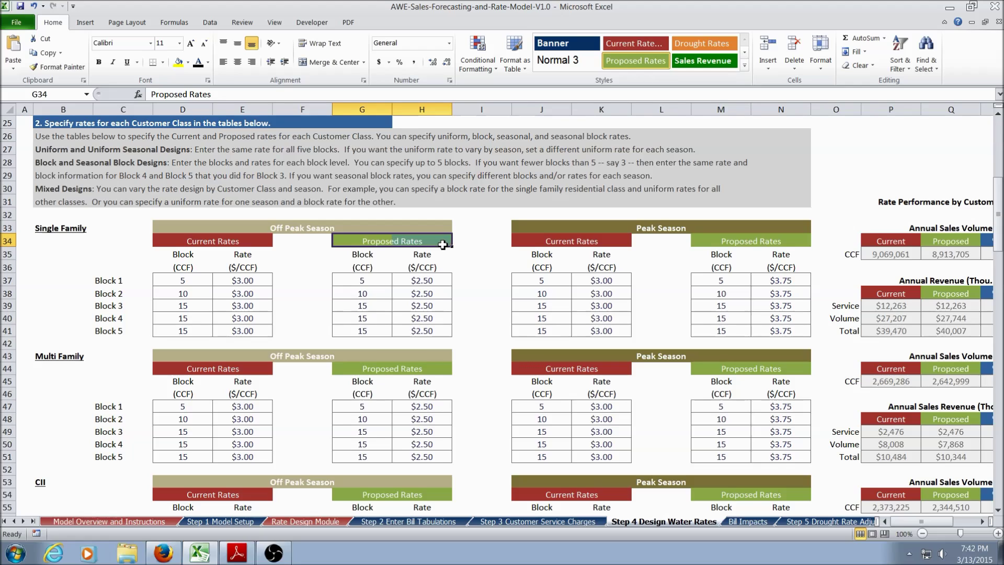
drag(168, 245, 243, 241)
drag(348, 241, 431, 244)
drag(103, 280, 97, 331)
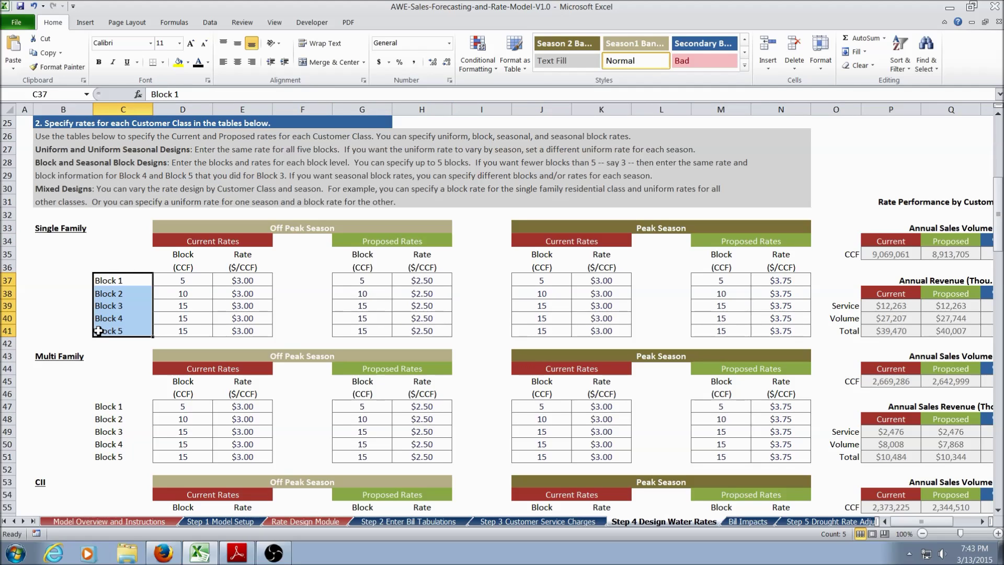
click(981, 521)
Highlight the Rate Performance by Customer Class title and the Single Family Annual Sales Volume table
click(981, 521)
click(982, 521)
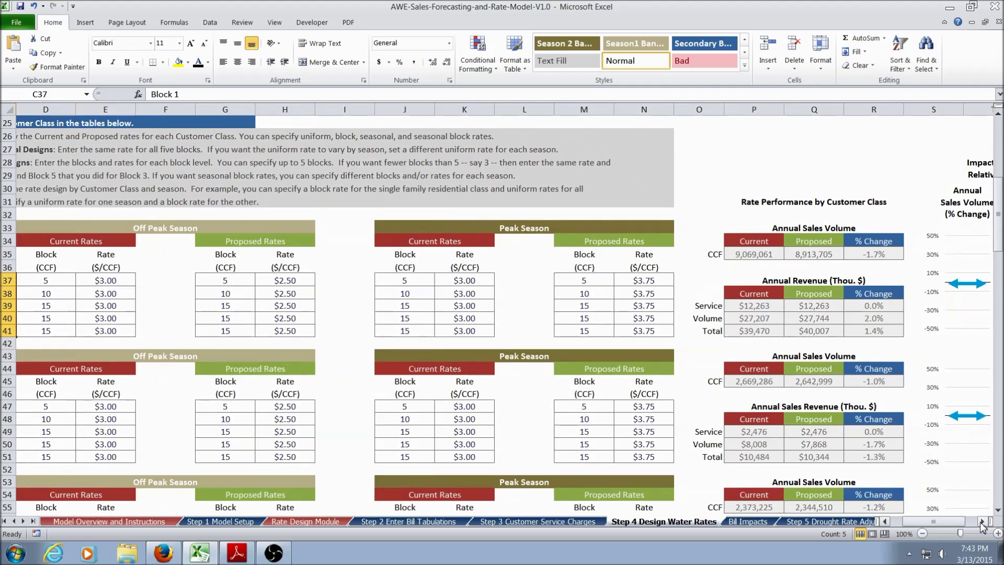
drag(740, 201, 873, 206)
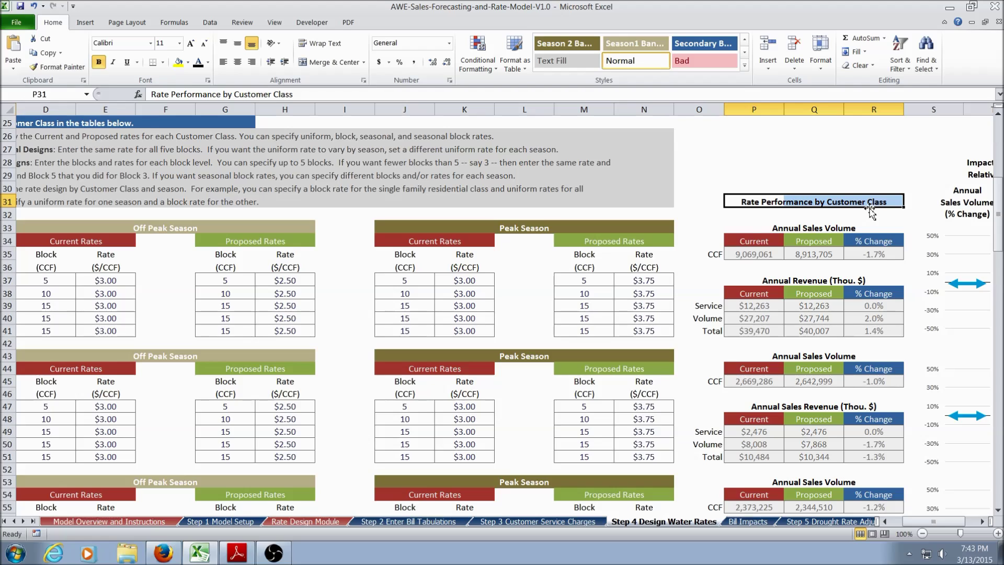
click(739, 229)
drag(739, 229, 878, 254)
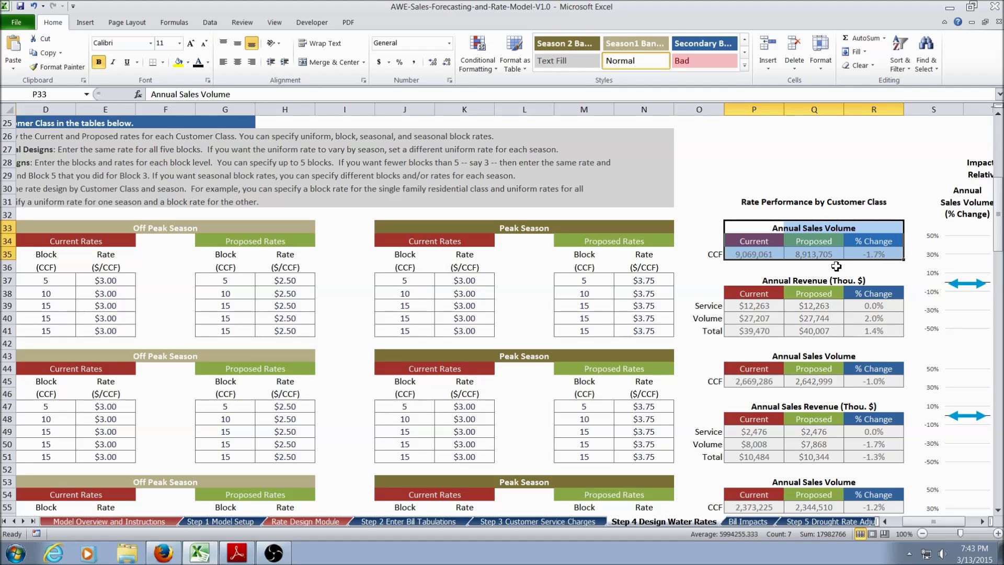
Highlight the Single Family Annual Revenue table's Service, Volume and Total rows
click(749, 284)
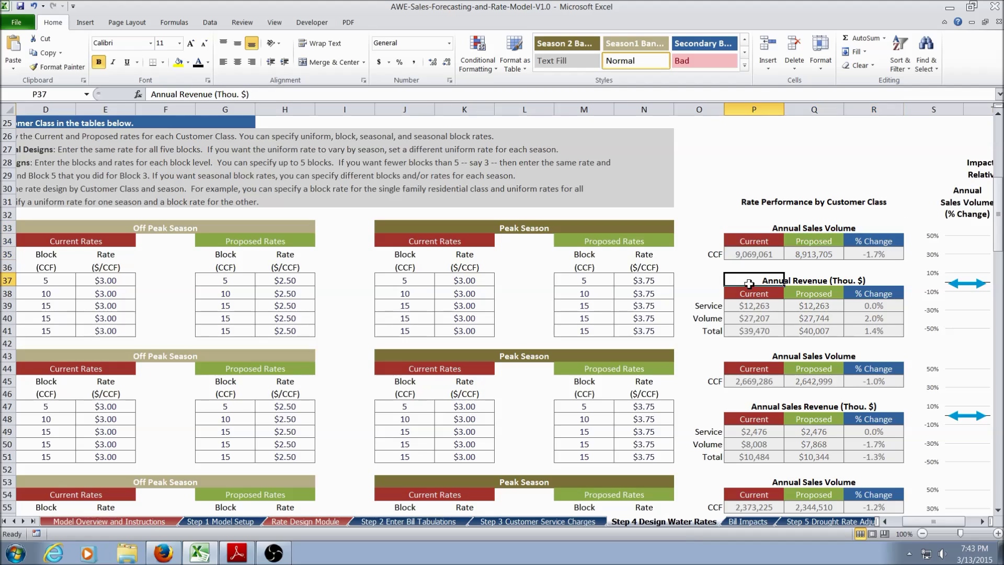
drag(749, 283, 877, 331)
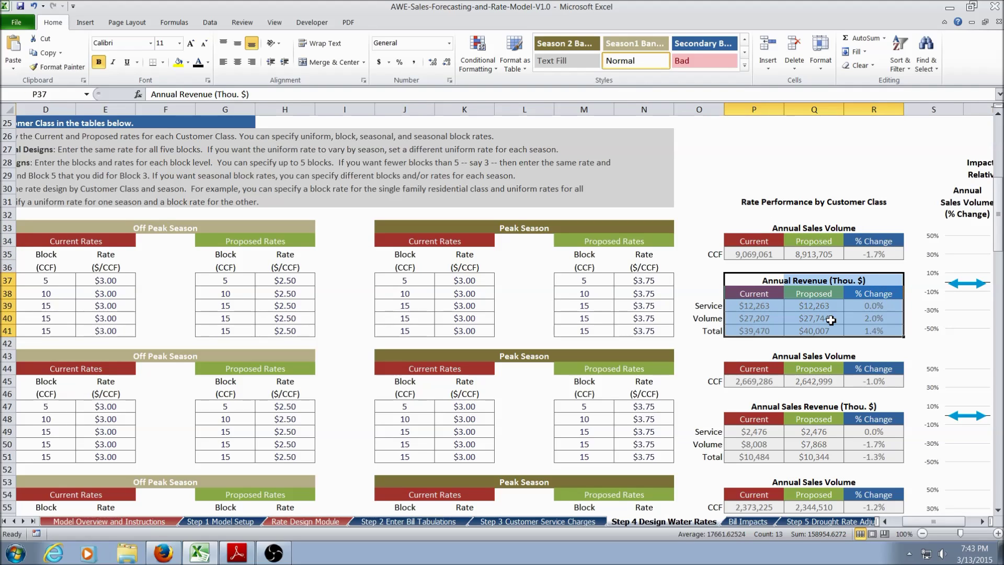
drag(750, 311, 853, 306)
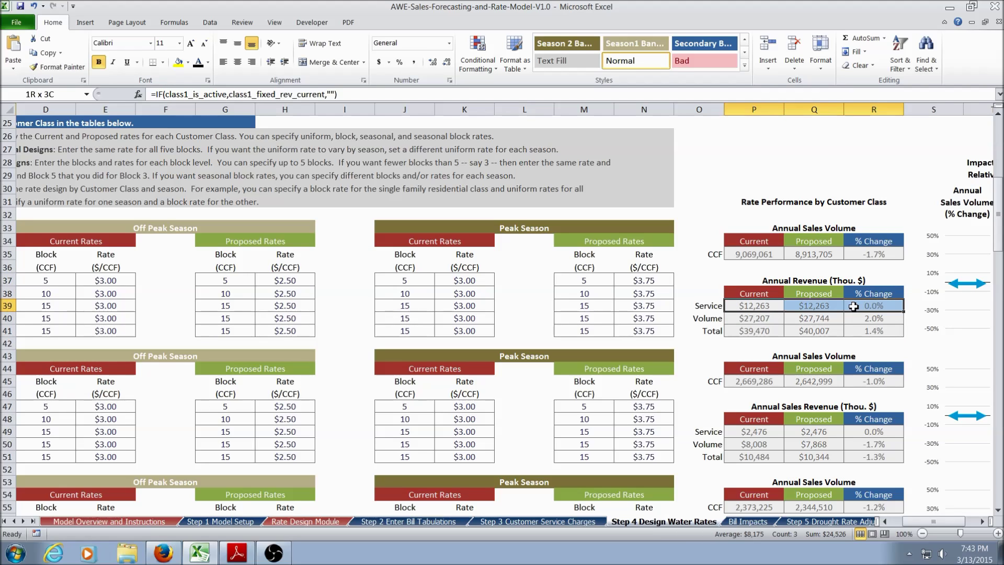
drag(758, 318, 865, 319)
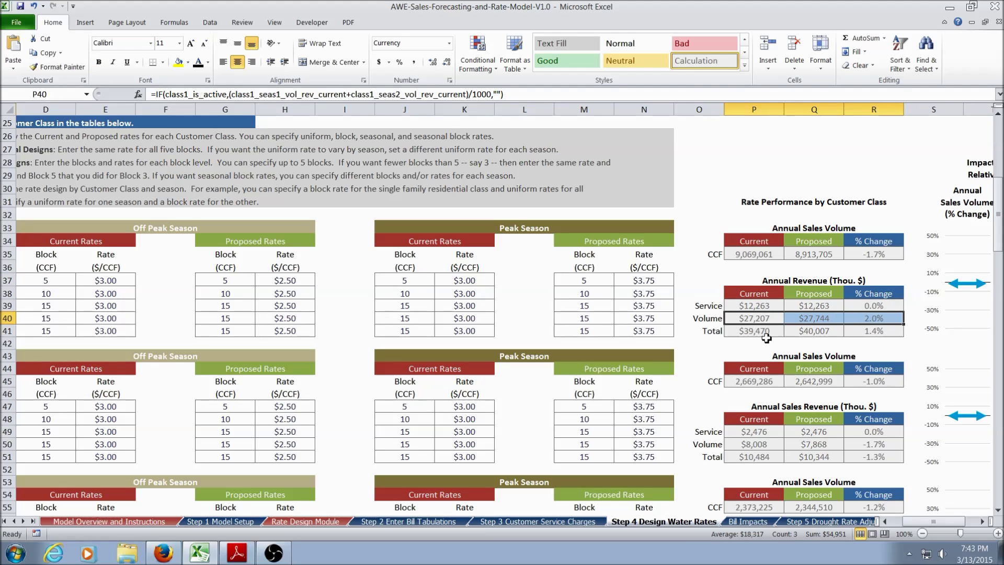
drag(753, 331, 868, 331)
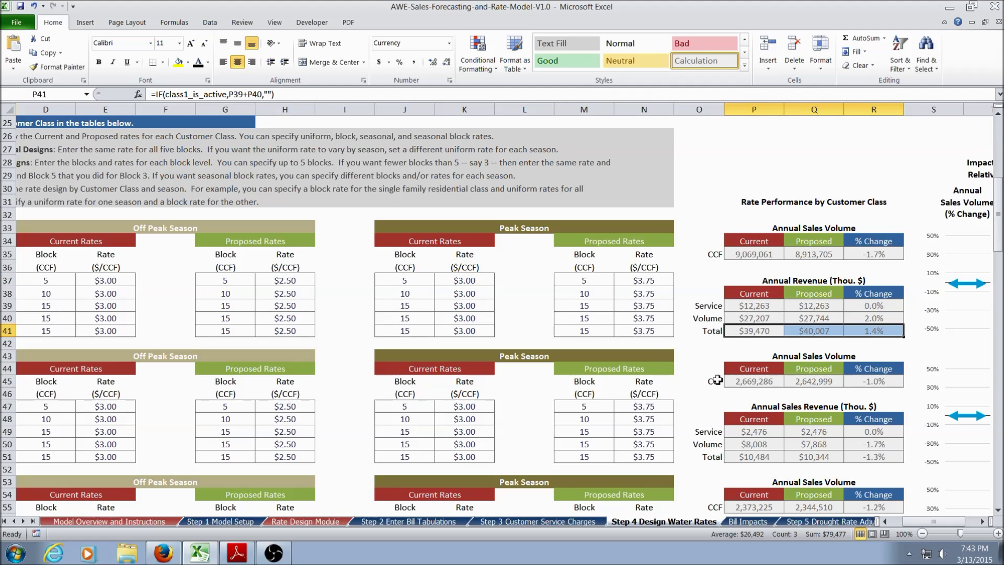
Highlight the Total All Classes summary tables, then move to the bill impacts section
scroll(703, 379, down, 8)
scroll(703, 379, down, 10)
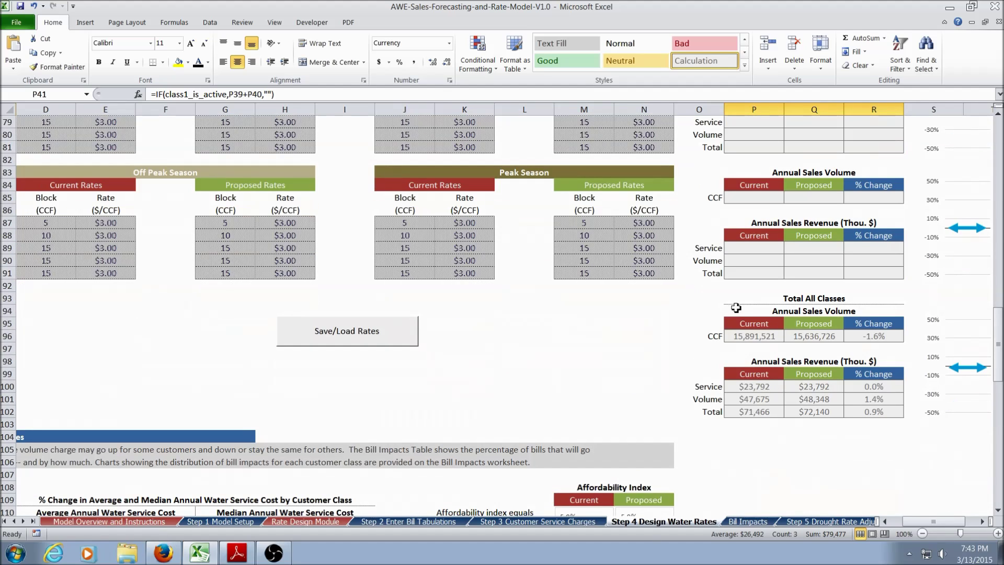
drag(737, 299, 868, 409)
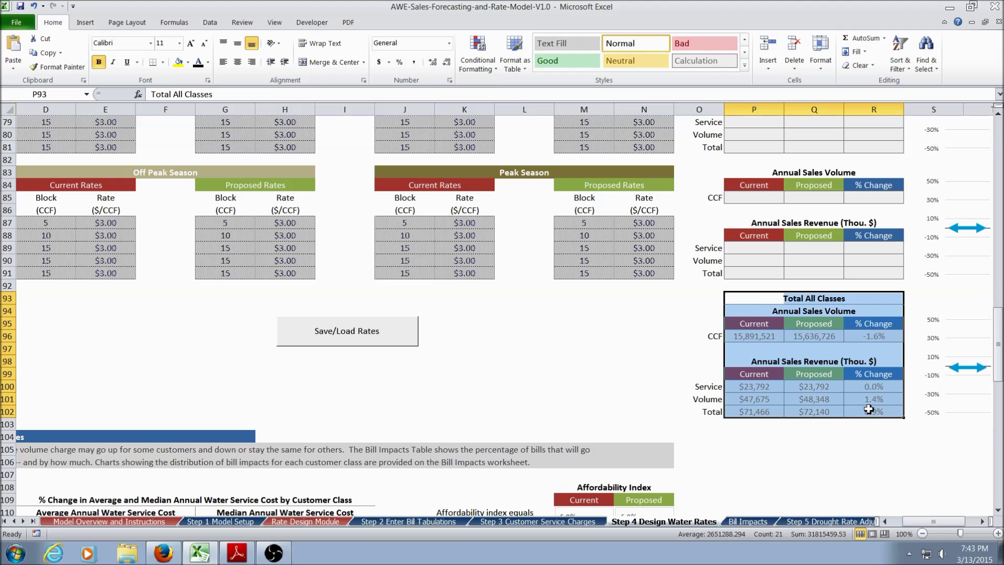
drag(939, 522, 927, 521)
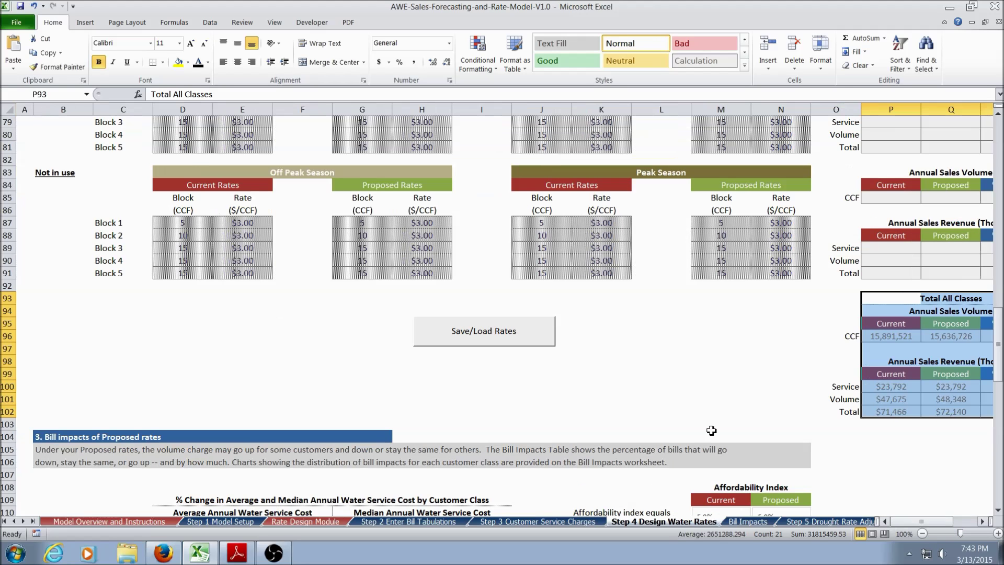
scroll(571, 369, down, 1)
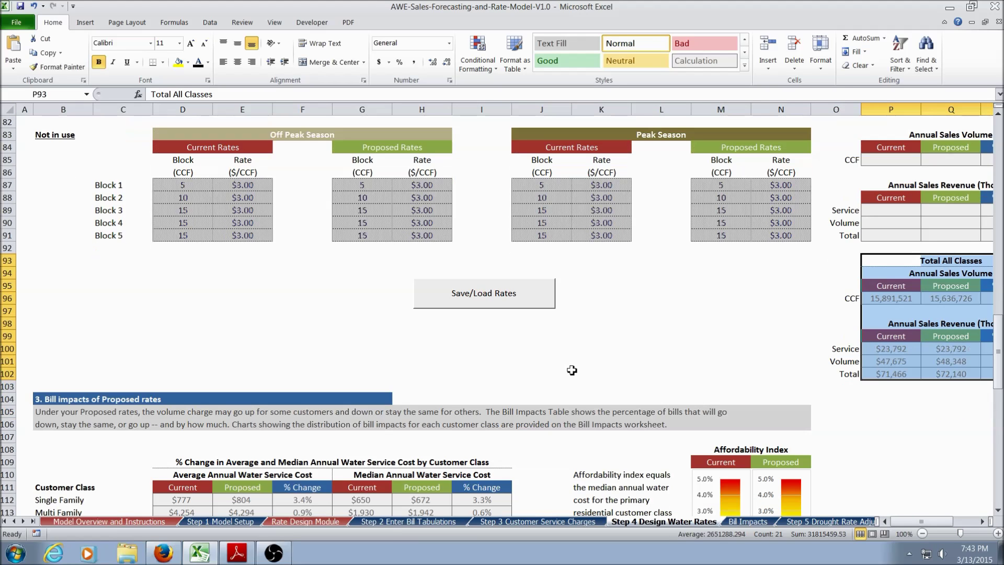
scroll(571, 369, down, 4)
scroll(809, 428, down, 3)
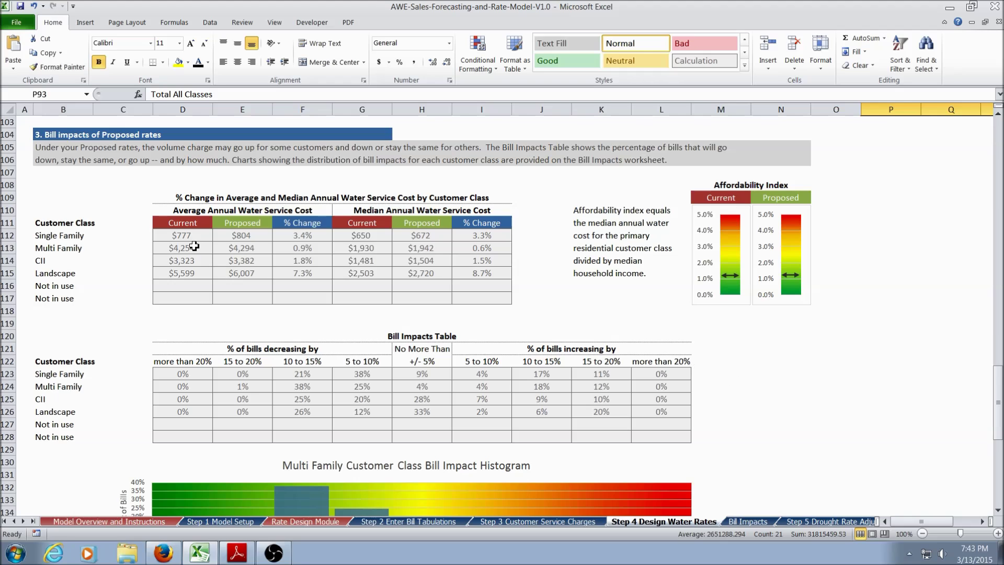
Highlight the annual water service cost comparison and show the Single Family bill impact histogram
drag(172, 235, 480, 286)
scroll(569, 309, down, 4)
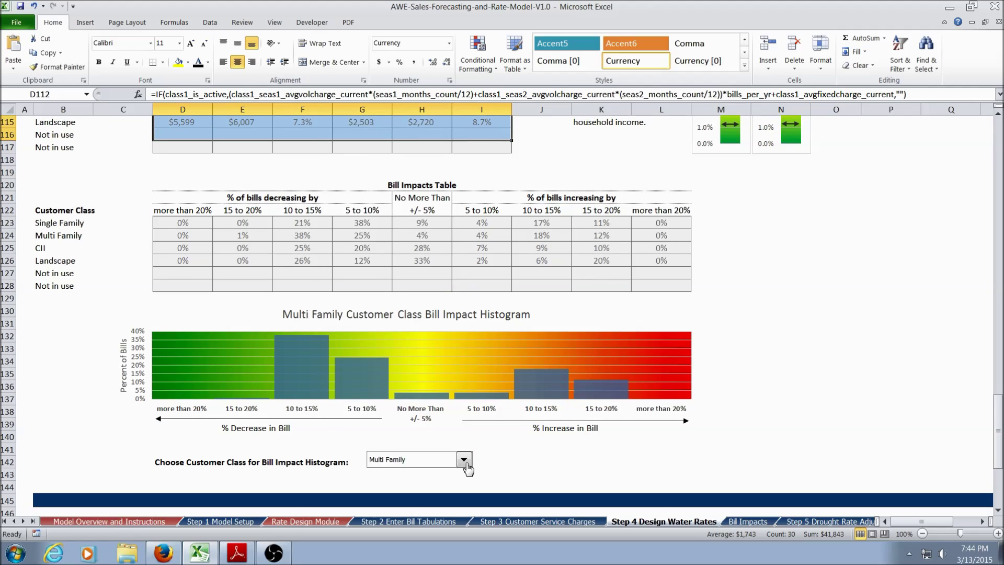
click(463, 460)
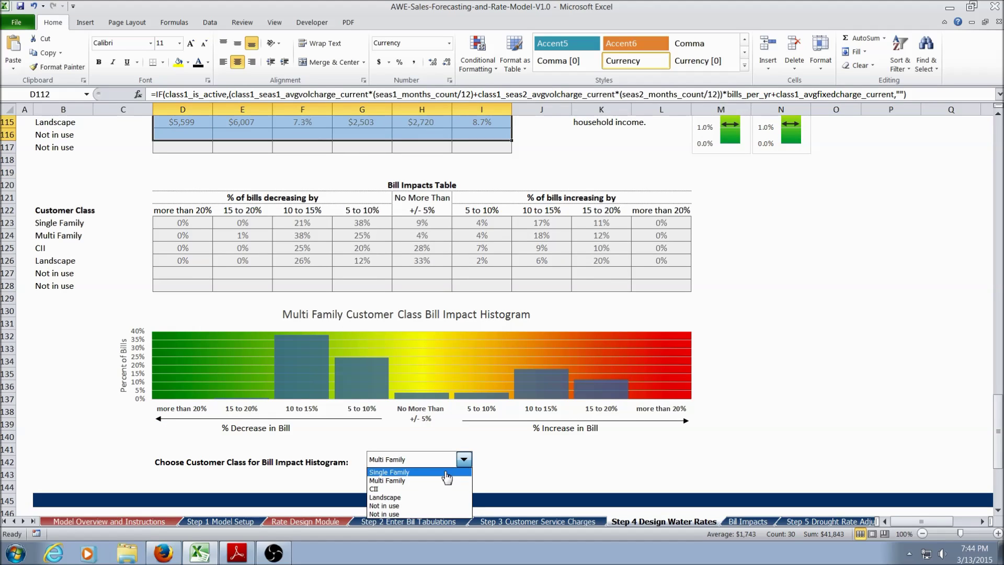
click(447, 472)
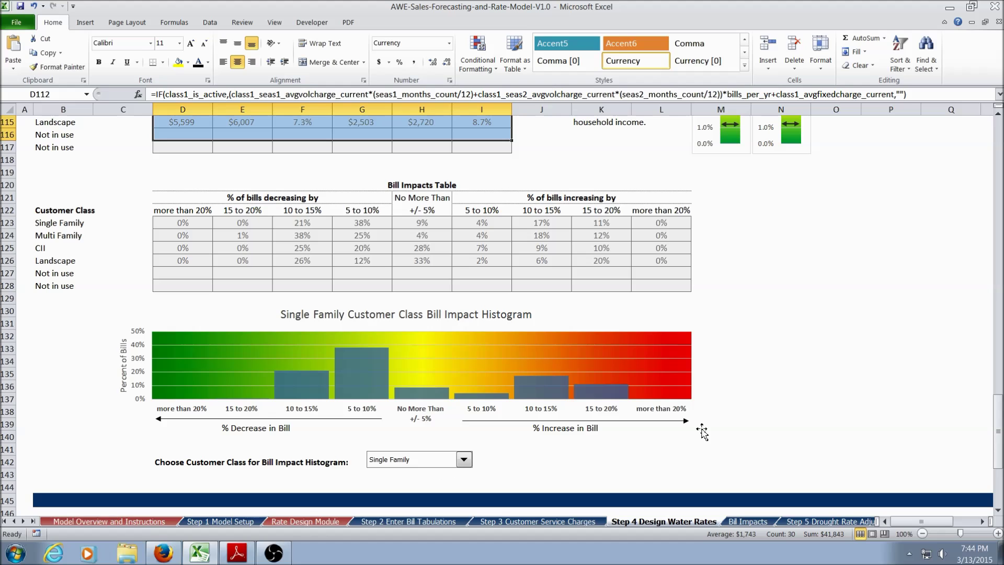
Select the Affordability Index heading, then go to the Bill Impacts worksheet
scroll(769, 408, up, 4)
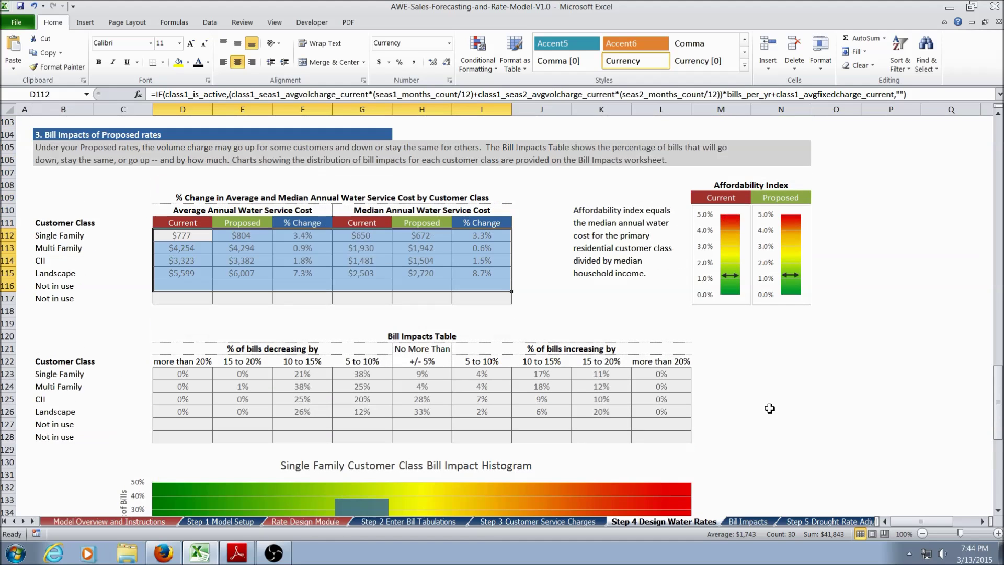
click(714, 187)
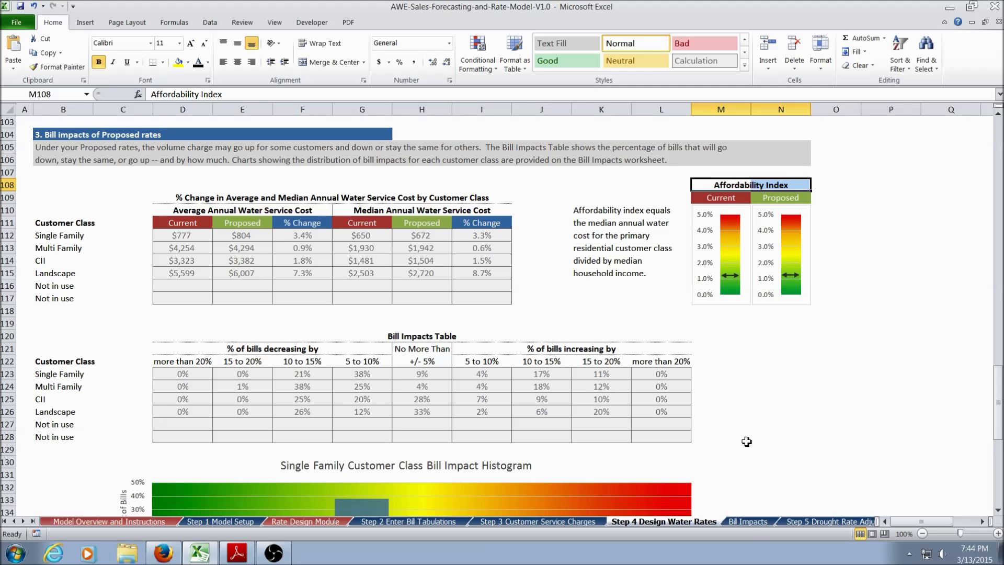
click(747, 522)
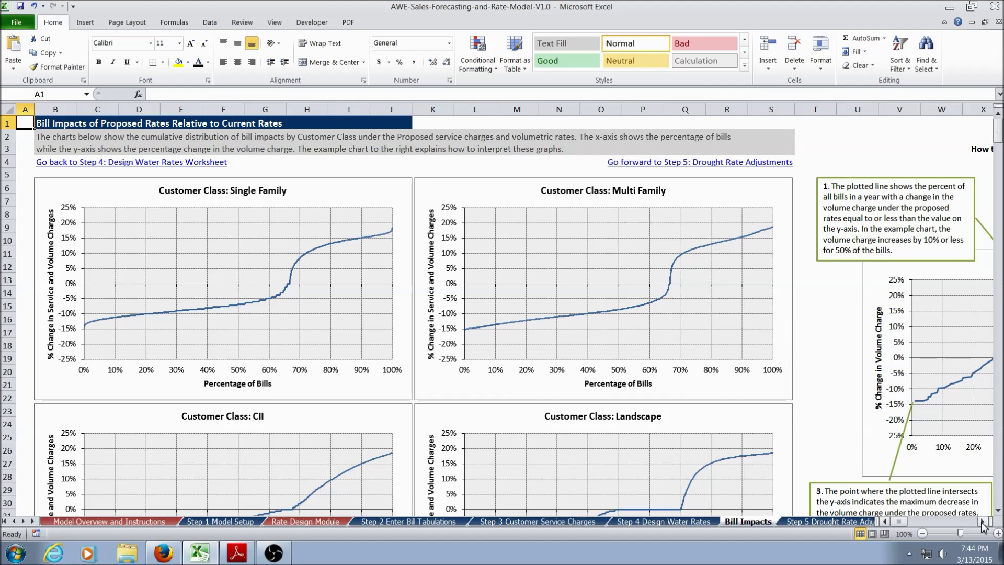
View the Example Chart on Bill Impacts, then move to the Step 5 Drought Rate Adjustments sheet
scroll(982, 521, right, 8)
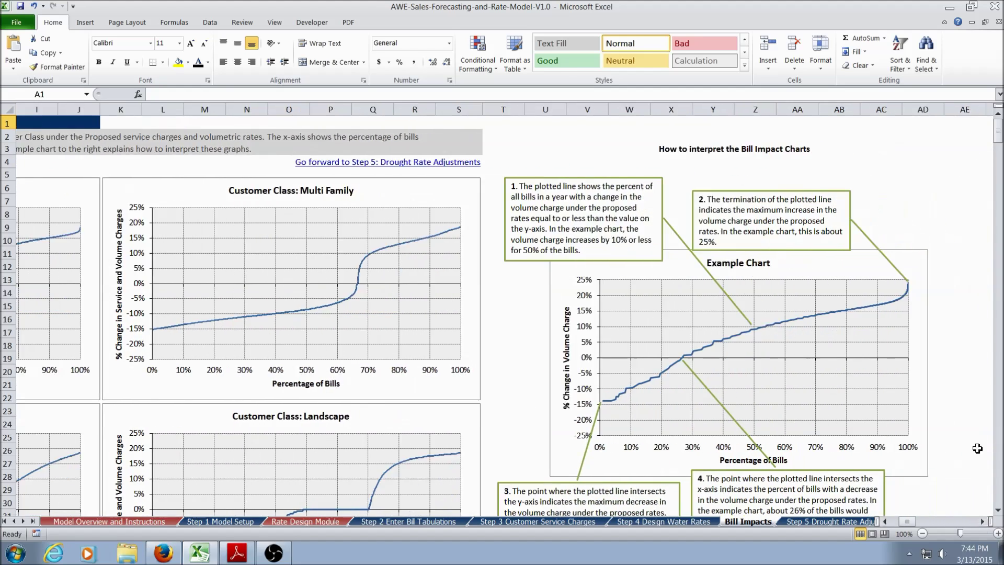
scroll(976, 454, down, 1)
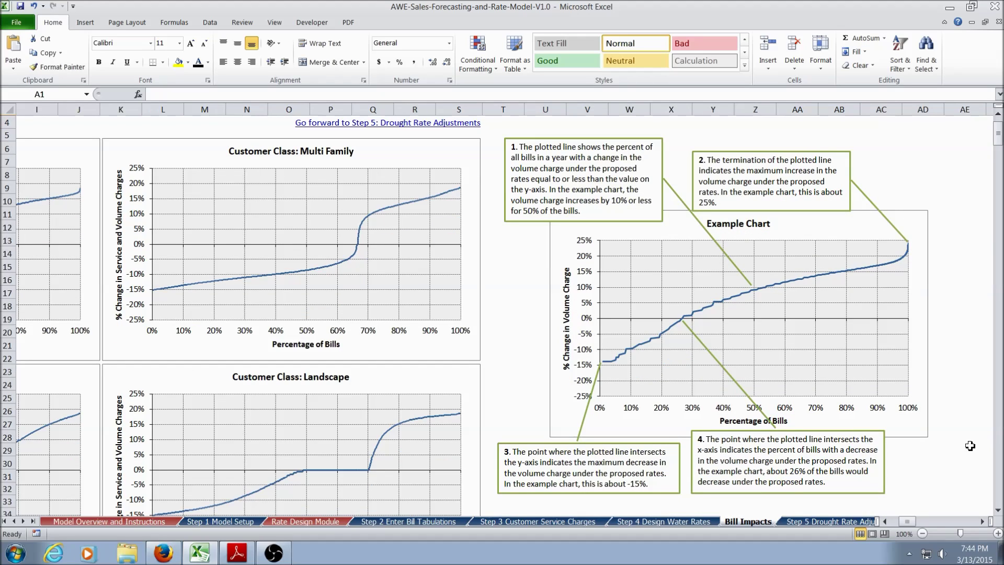
click(816, 521)
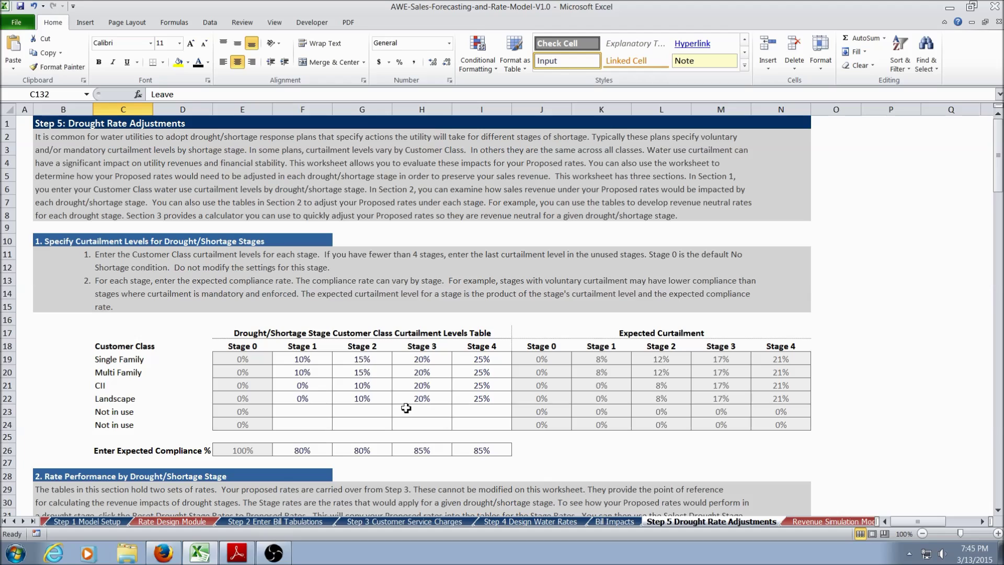
click(294, 346)
drag(294, 346, 481, 346)
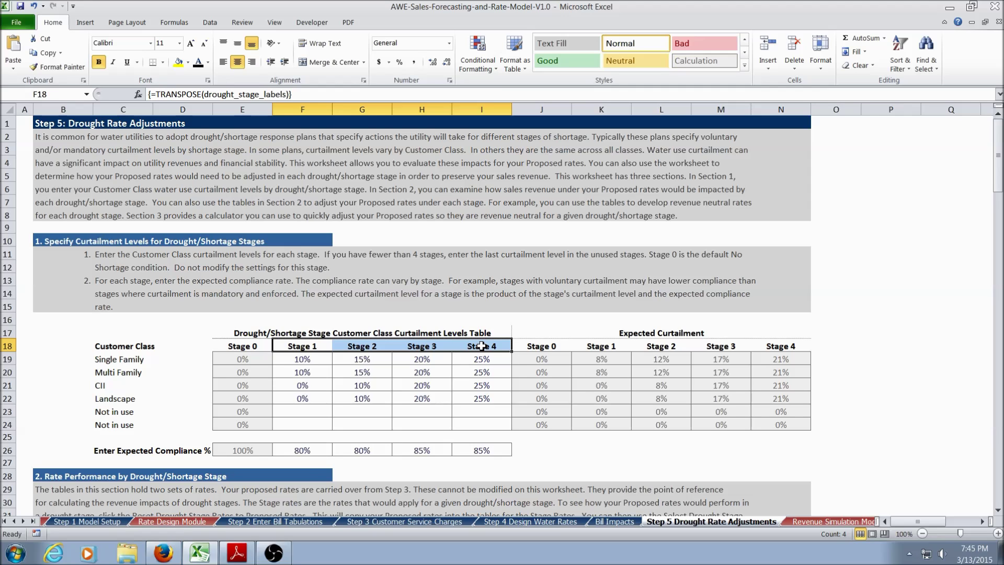
click(427, 451)
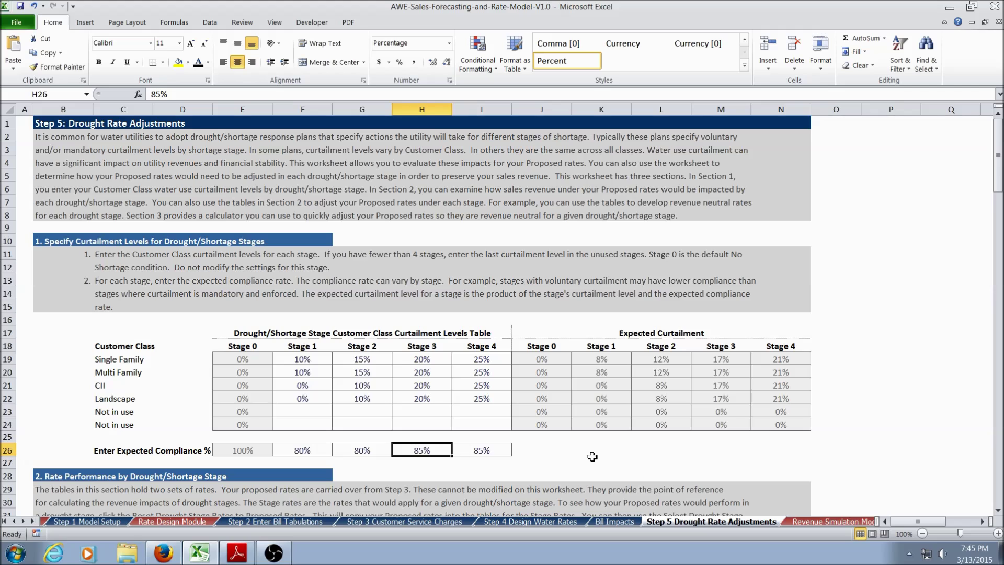
drag(725, 359, 723, 398)
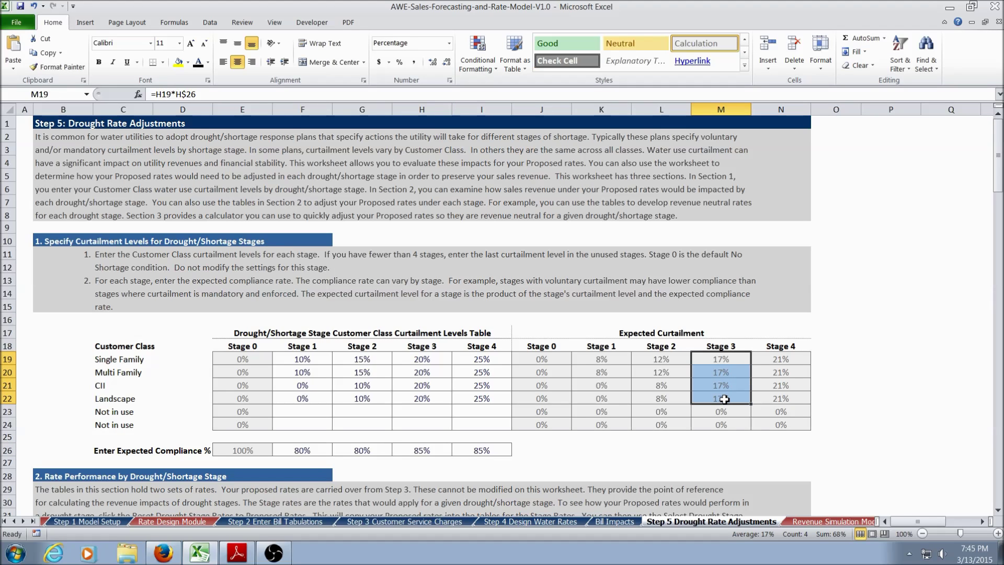
scroll(600, 437, down, 3)
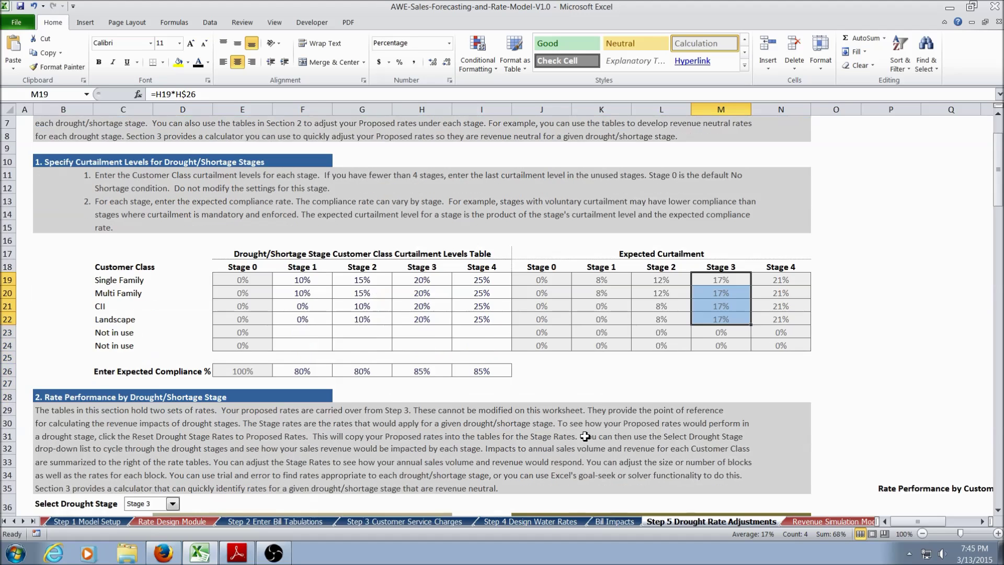
scroll(536, 431, down, 5)
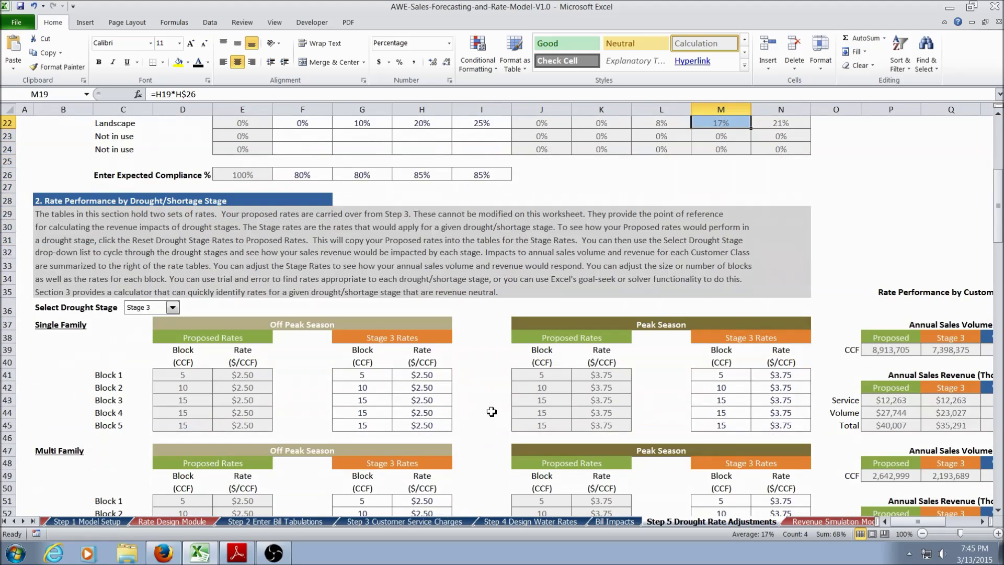
scroll(491, 411, down, 1)
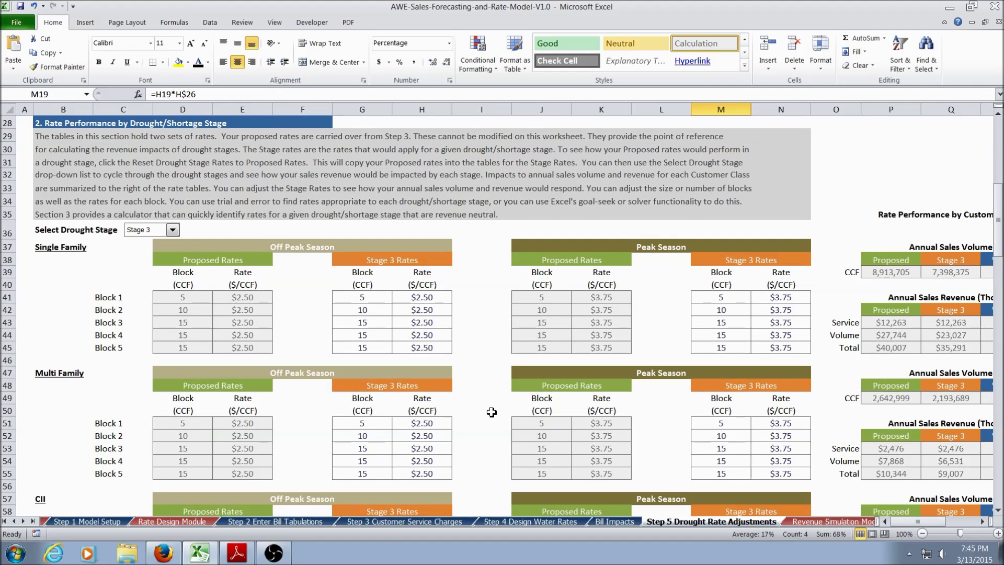
click(172, 231)
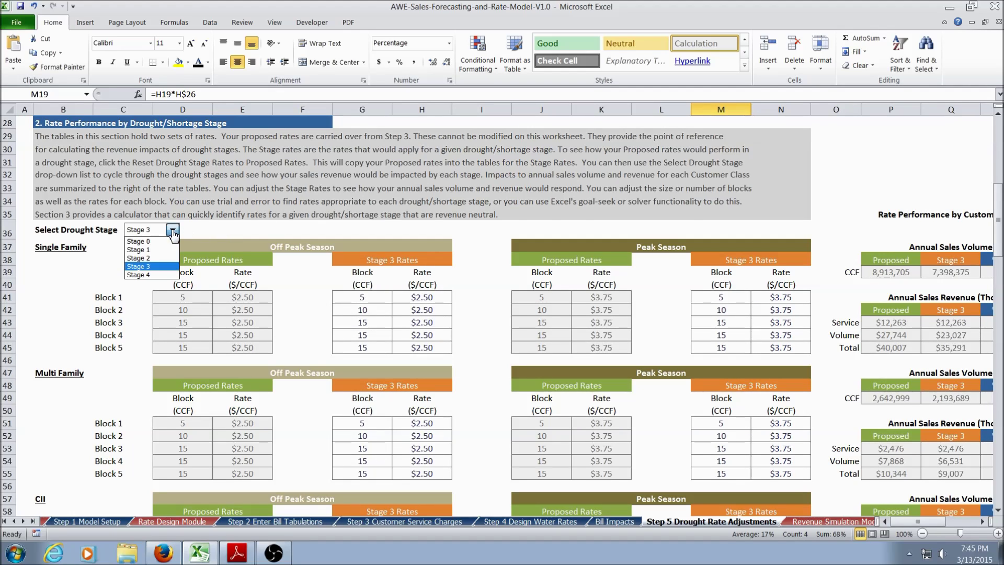
click(159, 267)
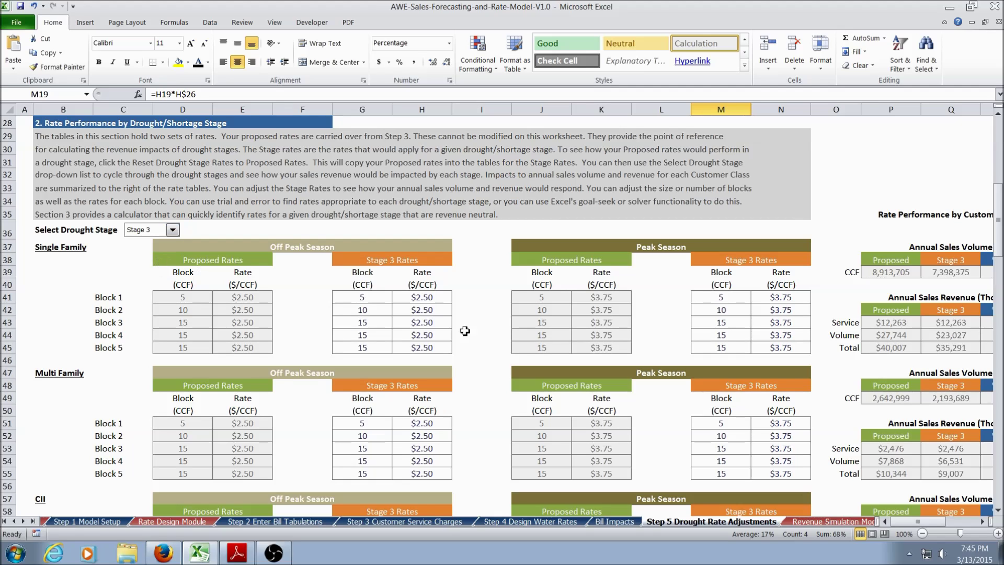
click(982, 521)
click(982, 521)
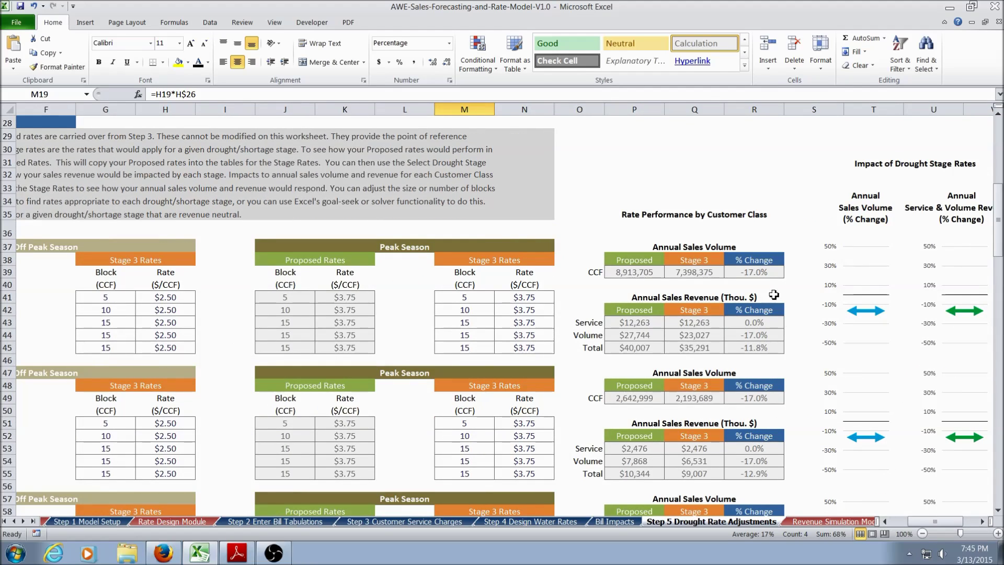
click(756, 273)
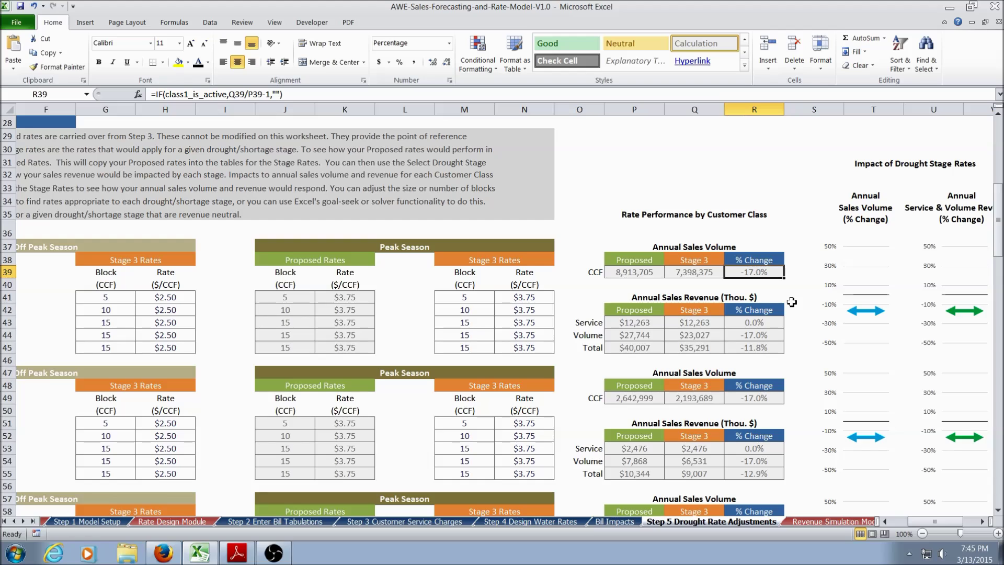
drag(629, 336, 743, 336)
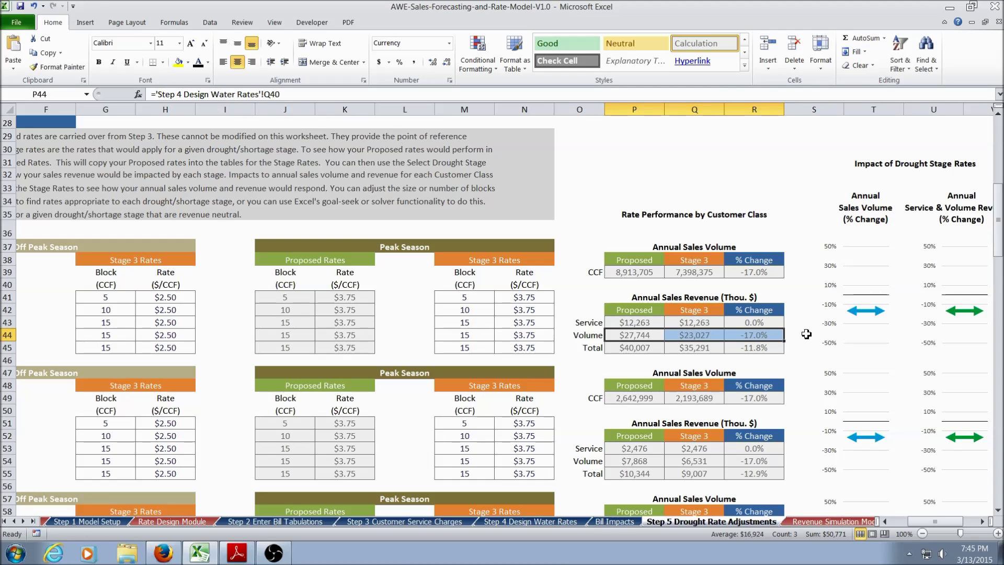
drag(628, 348, 738, 347)
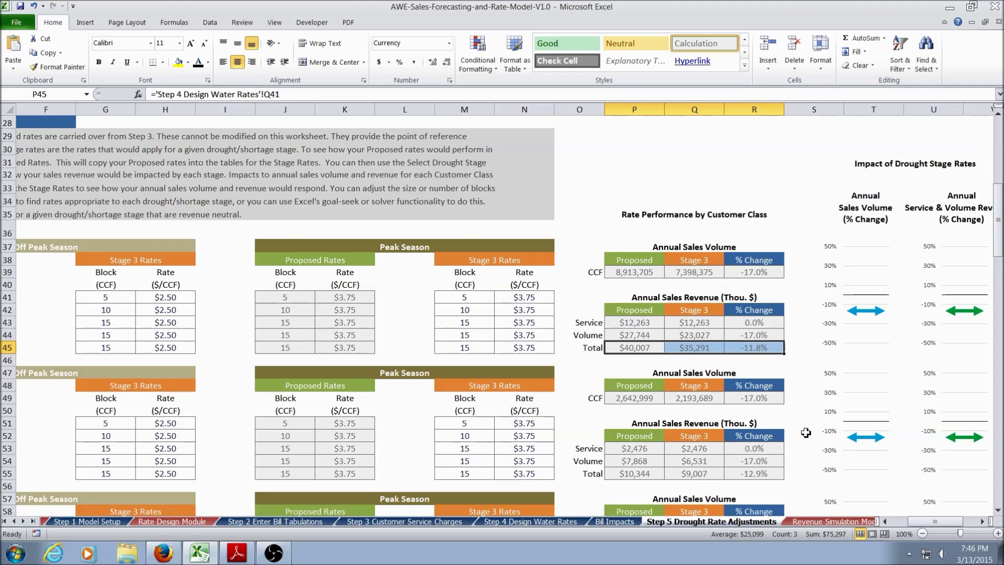
scroll(805, 432, down, 5)
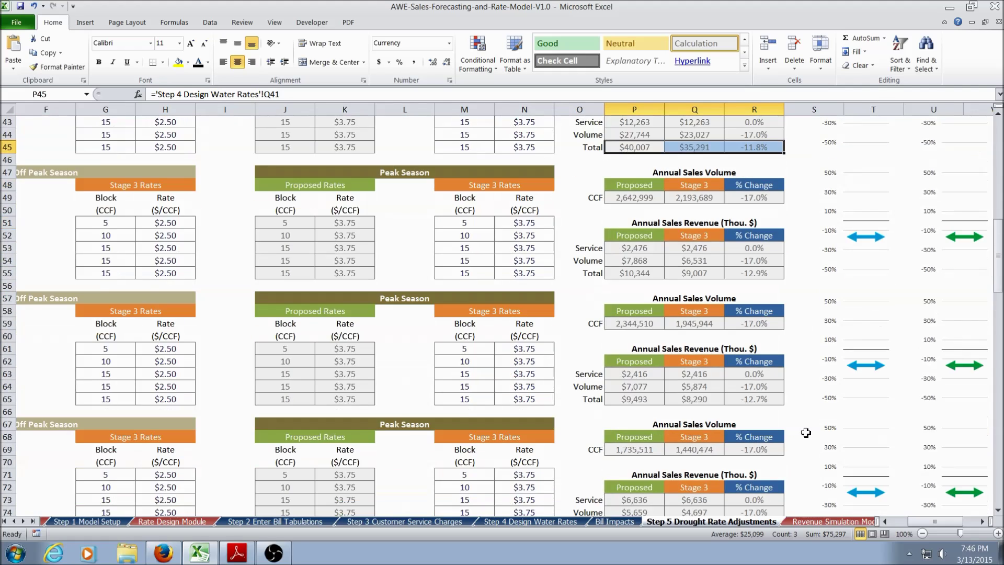
scroll(805, 432, down, 10)
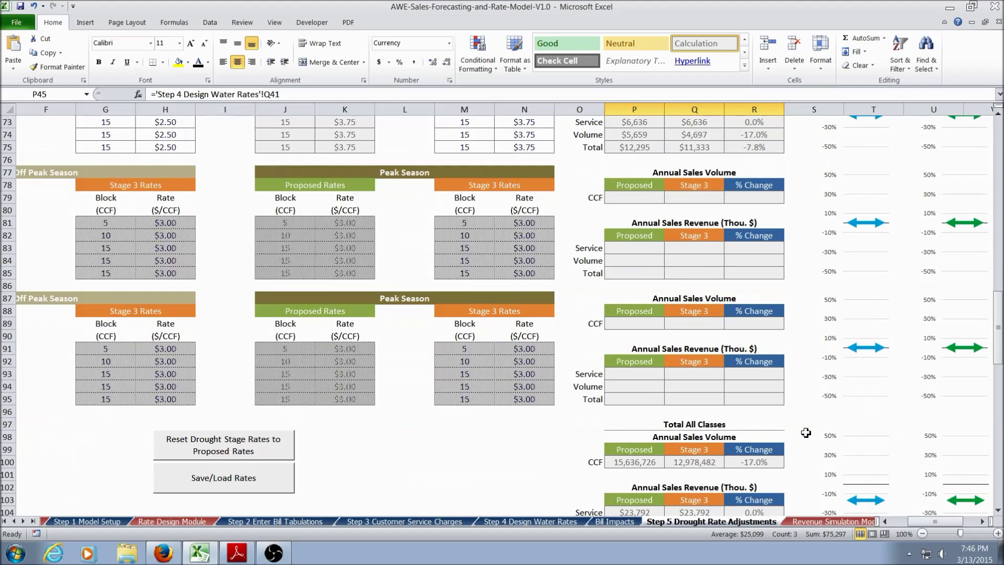
scroll(805, 433, down, 3)
click(640, 311)
drag(640, 311, 754, 424)
drag(932, 523, 916, 522)
scroll(722, 415, up, 12)
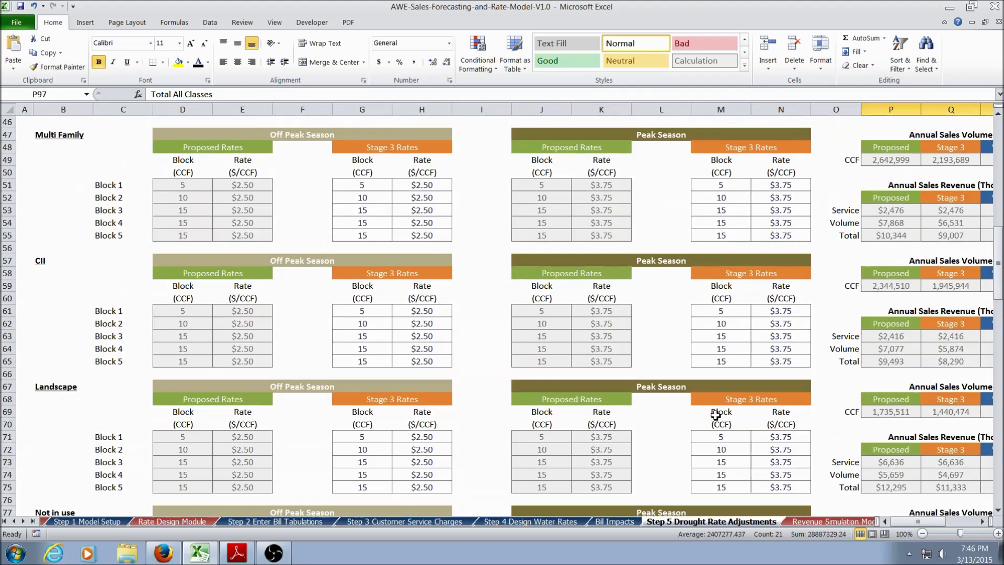
scroll(715, 415, up, 6)
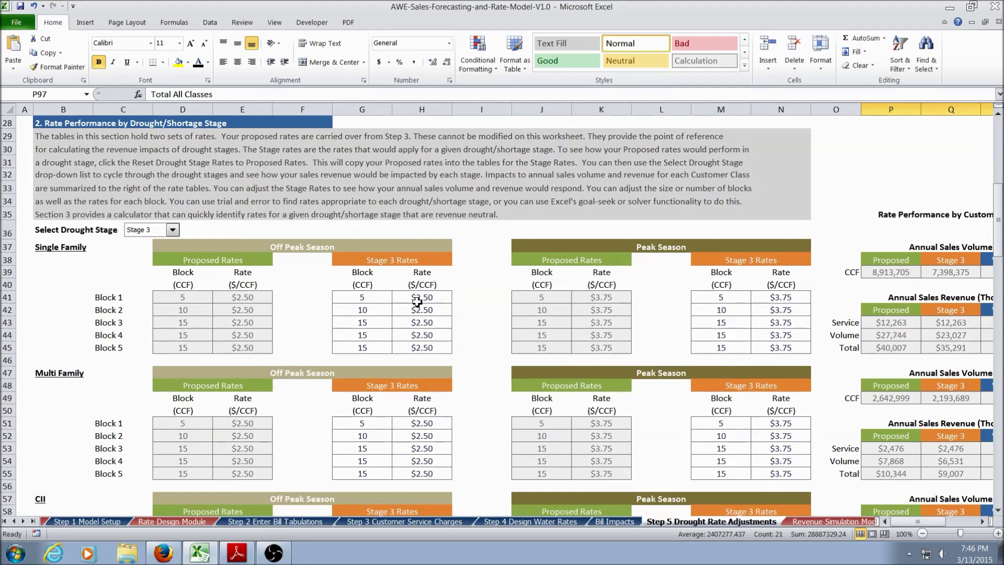
drag(417, 298, 414, 348)
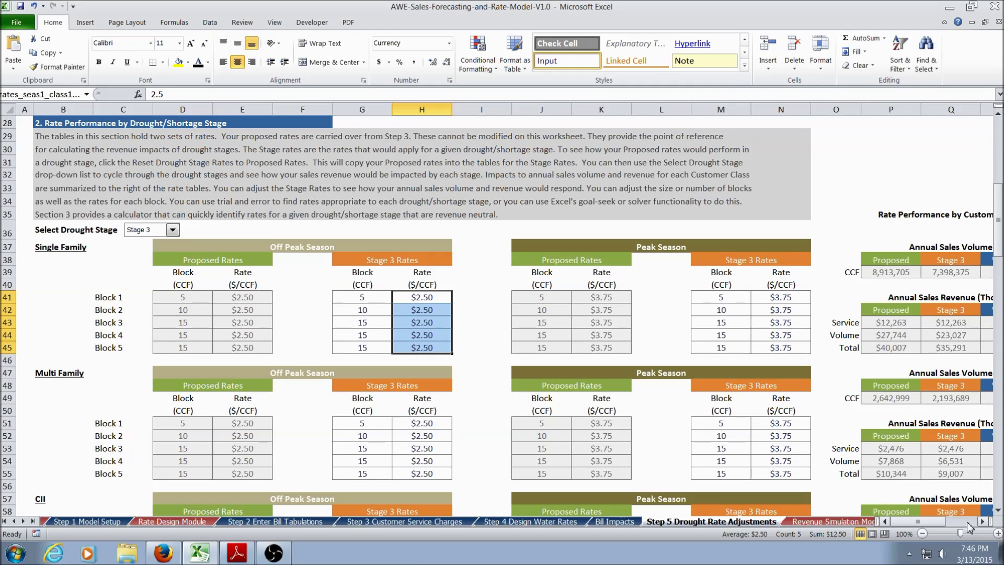
click(982, 521)
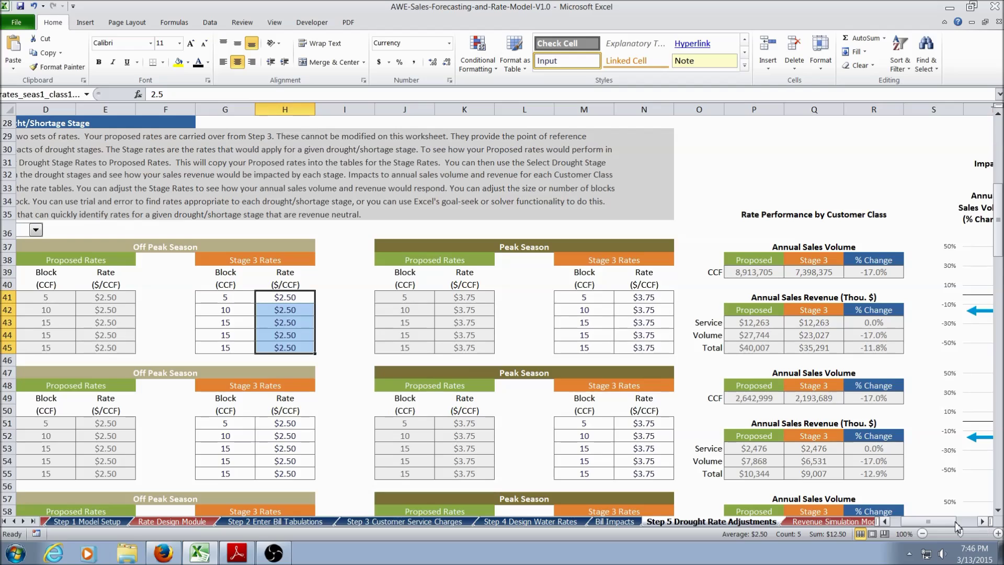
drag(921, 522, 912, 531)
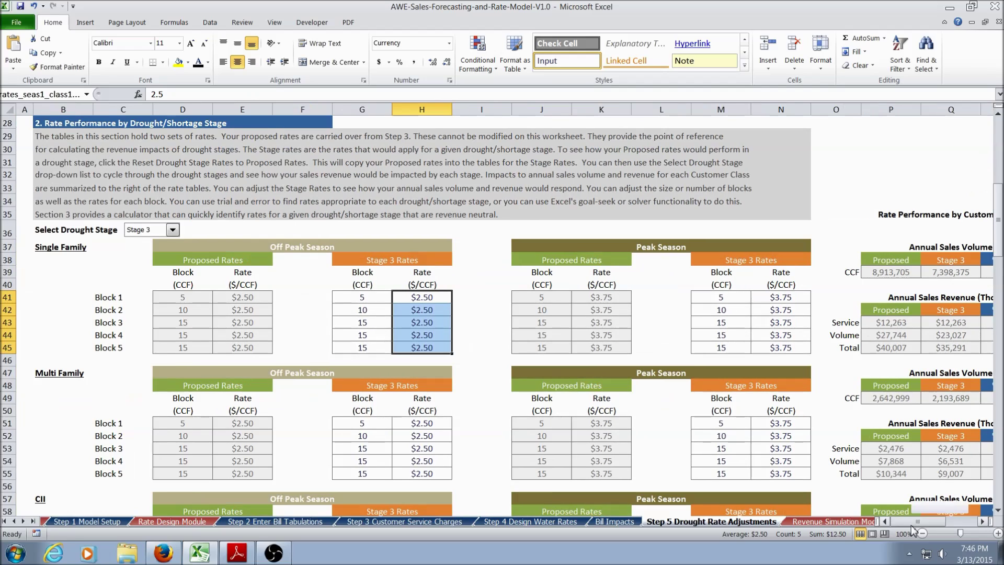
scroll(547, 444, down, 16)
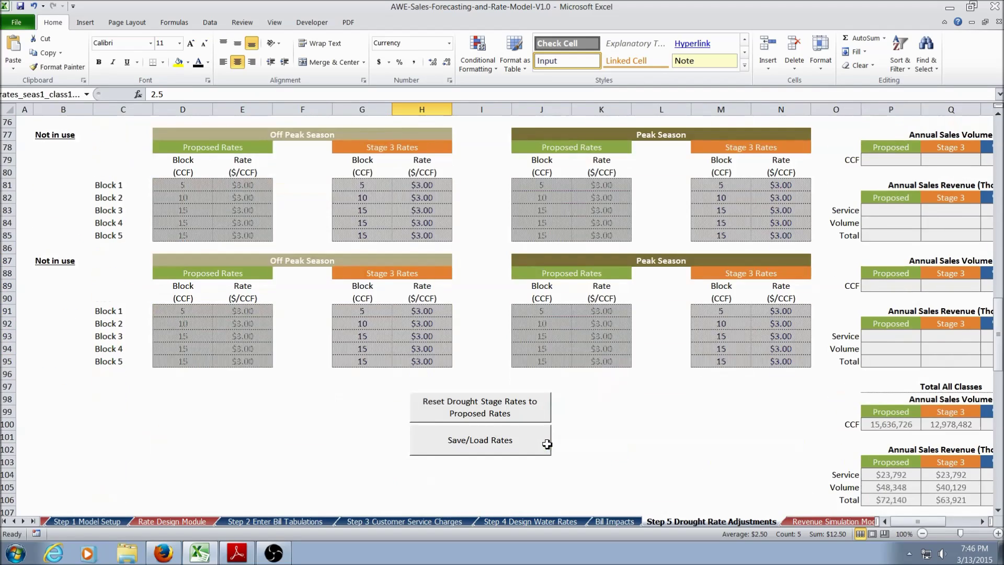
scroll(547, 444, down, 10)
scroll(547, 444, down, 1)
scroll(546, 444, up, 1)
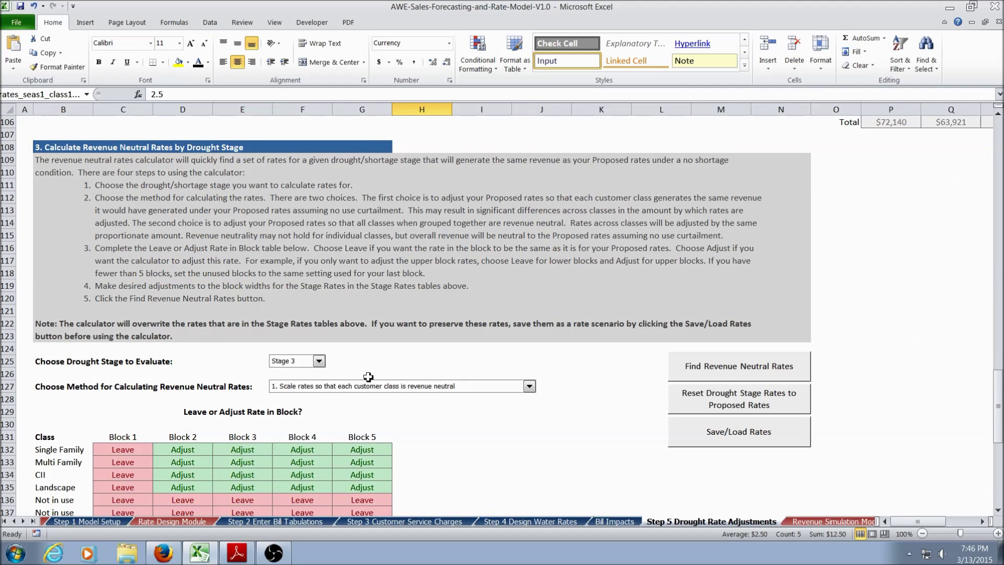
Keep Stage 3 as the evaluated drought stage and scaling rates per customer class as the method
click(320, 361)
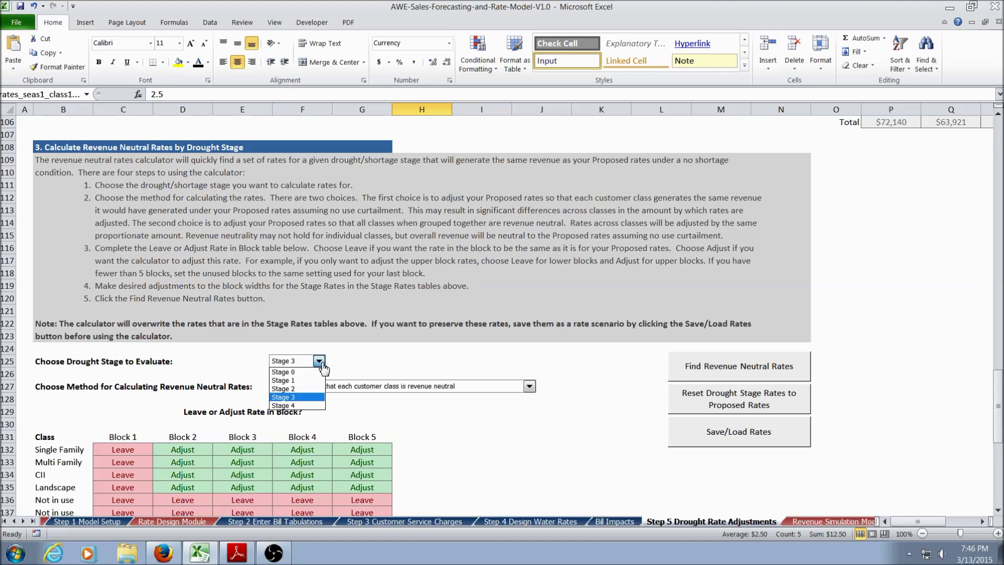
click(364, 360)
click(529, 387)
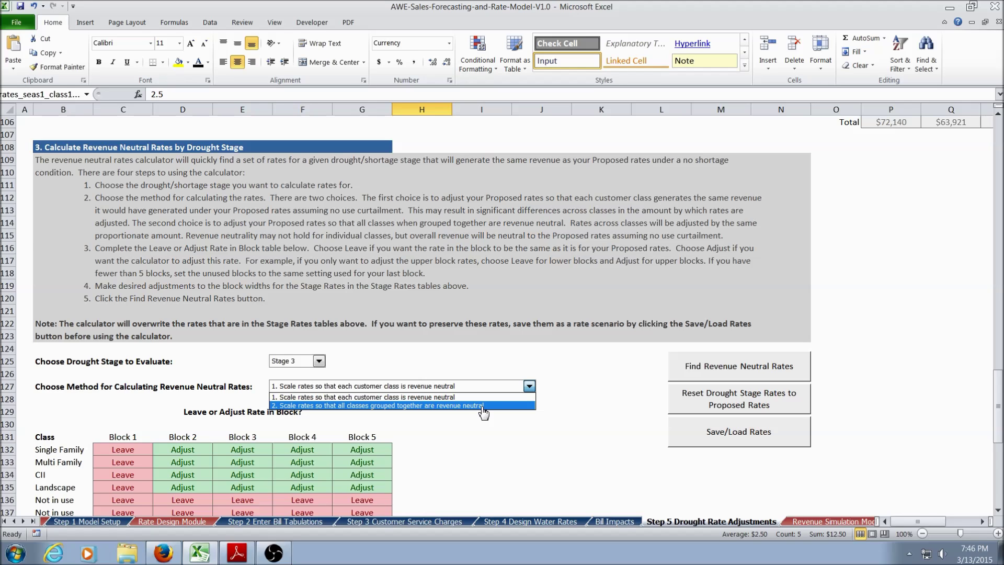
click(488, 422)
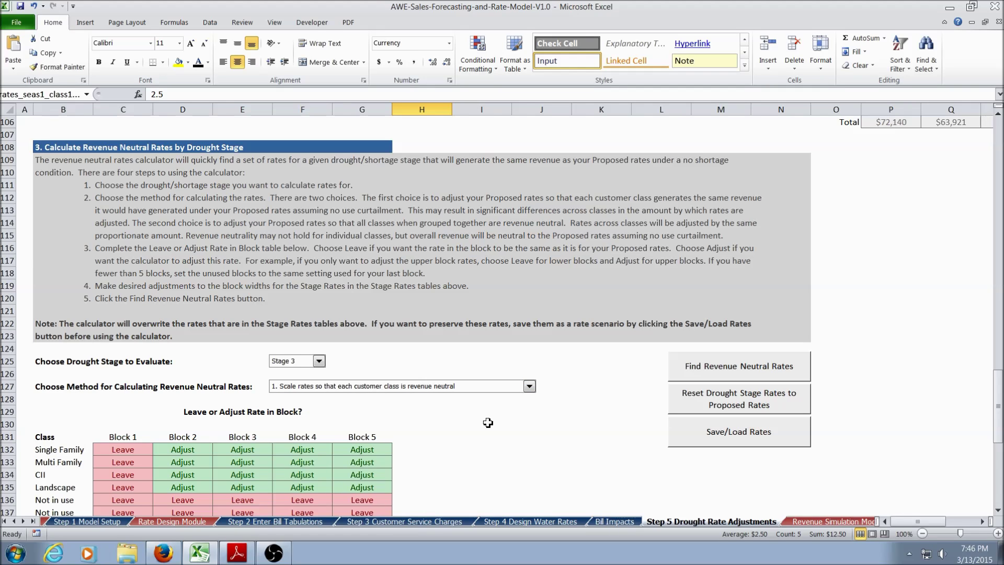
Change Block 1 from Leave to Adjust for Single Family and Multi Family
click(141, 451)
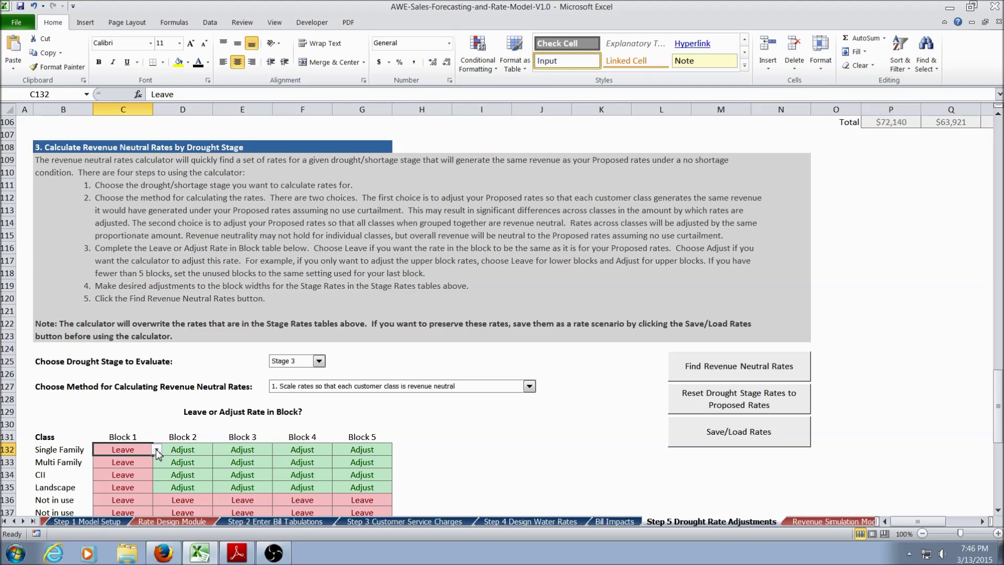
click(156, 450)
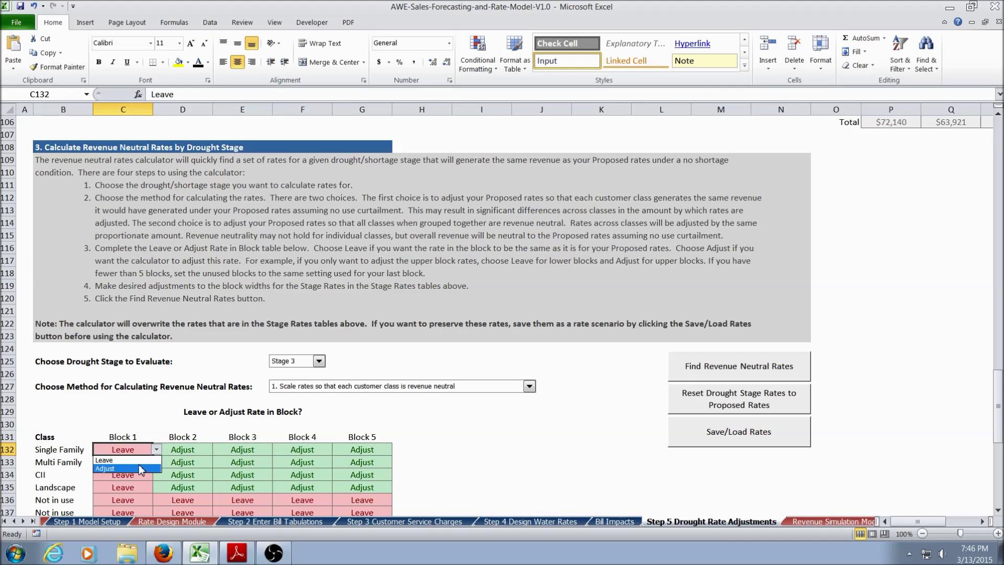
click(135, 466)
click(137, 462)
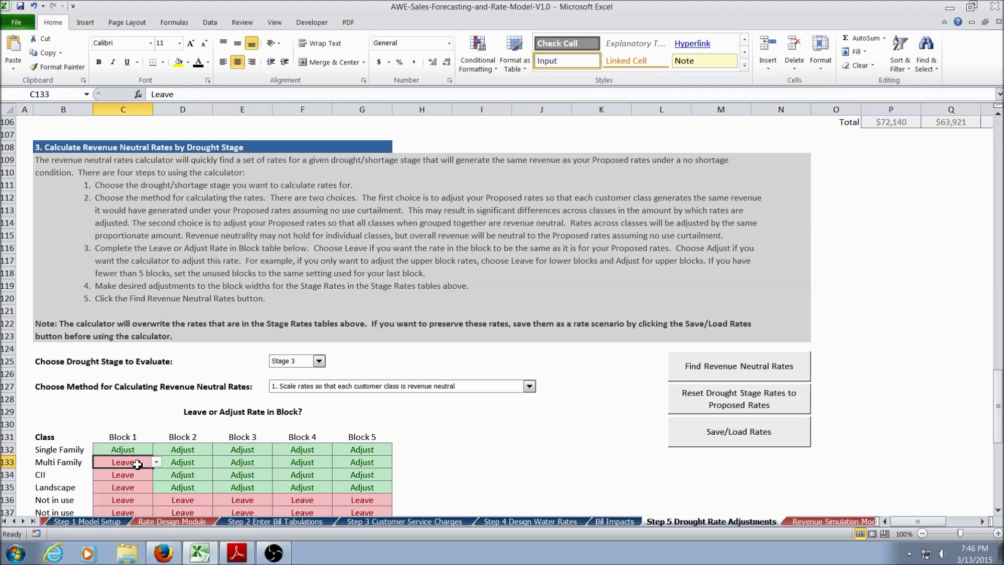
click(156, 462)
click(147, 480)
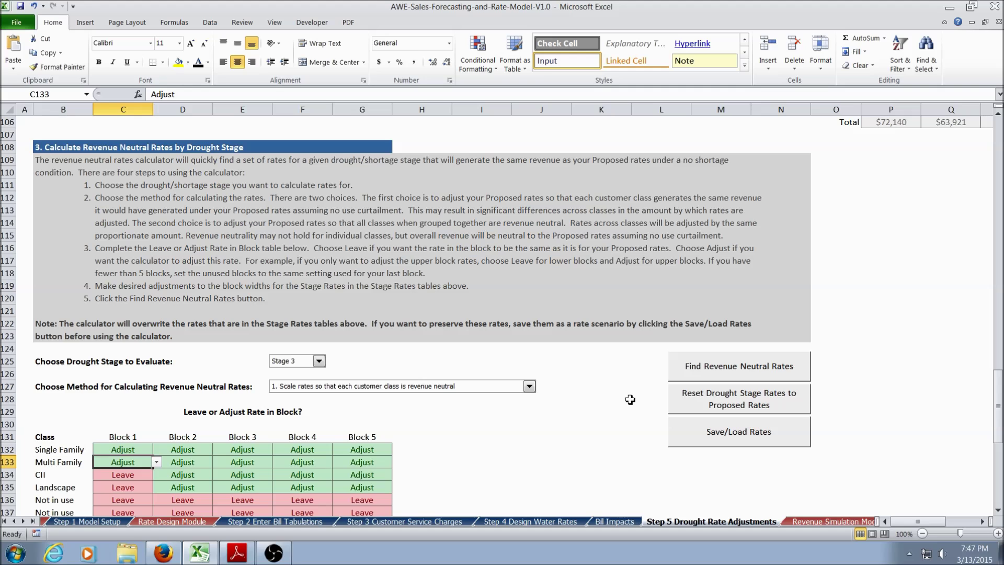
Look over the Revenue Simulation Module sheet, then move to Step 6 Enter Weather Data
click(802, 521)
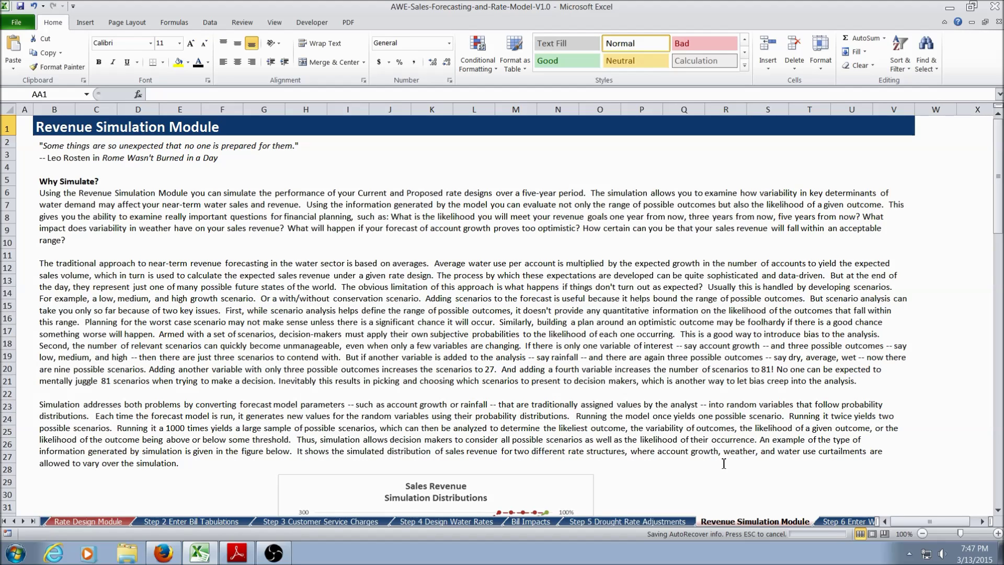
click(830, 522)
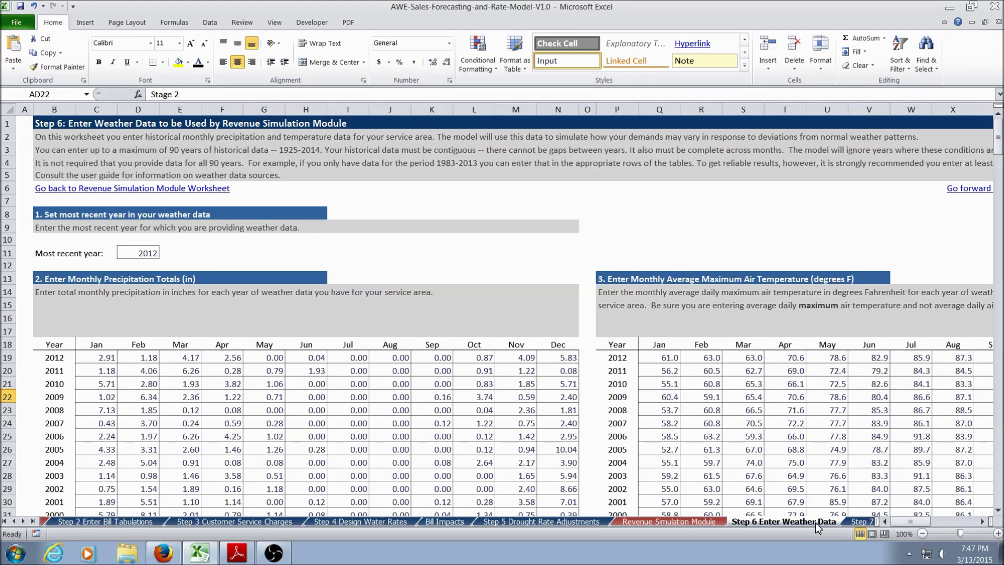
Highlight the precipitation totals and maximum air temperature headings, then scroll right
drag(38, 278, 193, 282)
drag(624, 281, 805, 281)
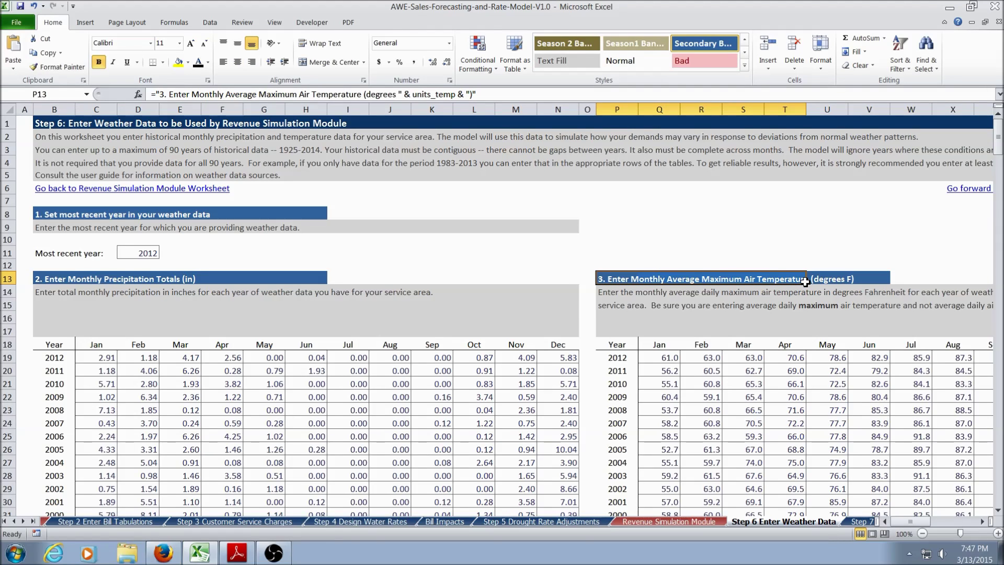
click(982, 521)
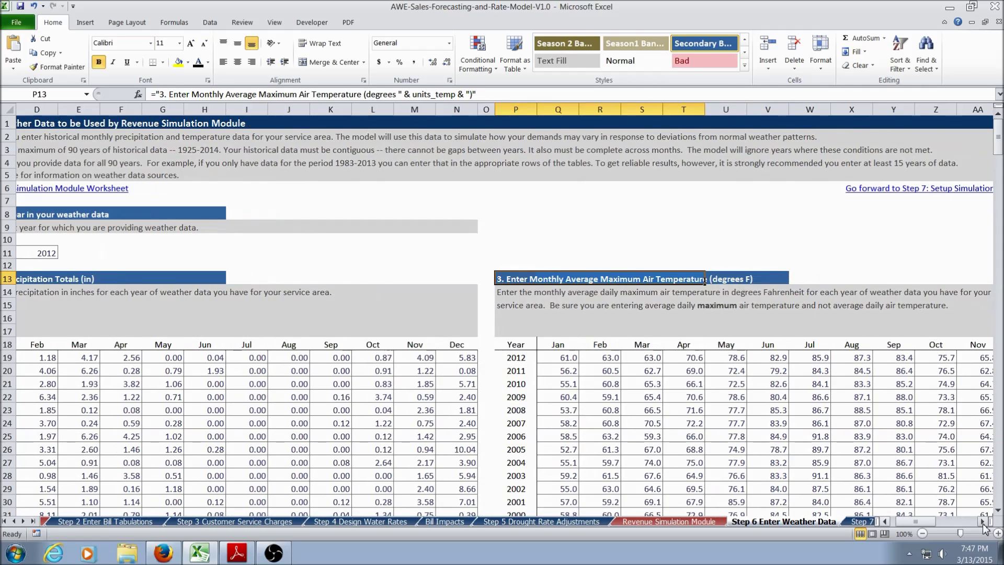
click(982, 522)
click(982, 521)
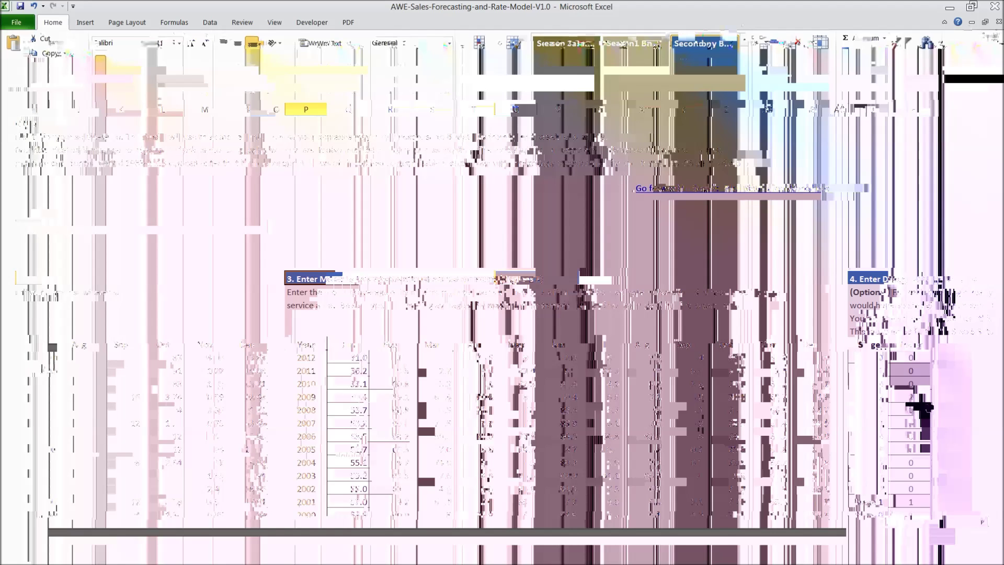
Review the 2009 temperatures, keep 2009's drought stage at Stage 2, and go to Step 7
click(301, 398)
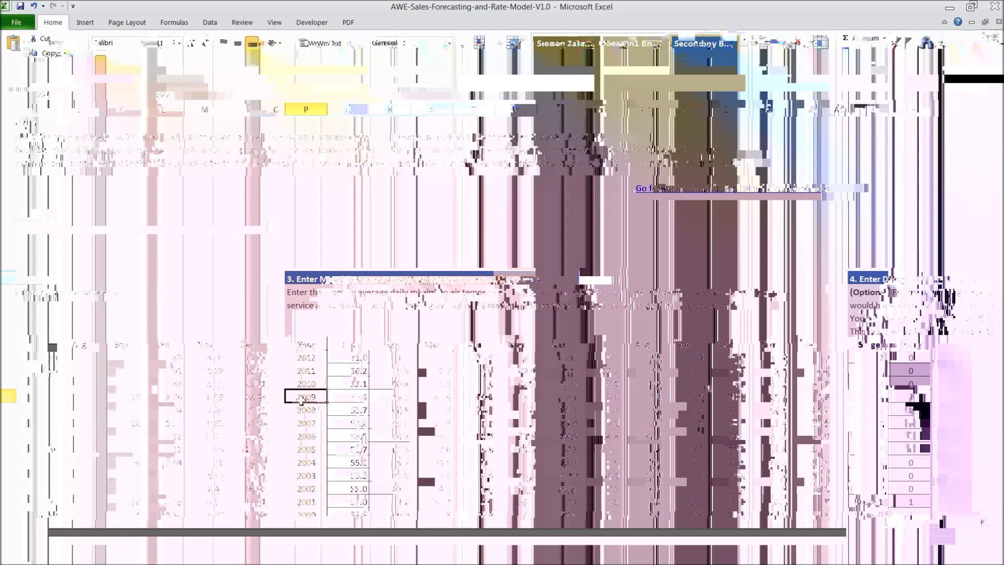
drag(301, 400, 879, 397)
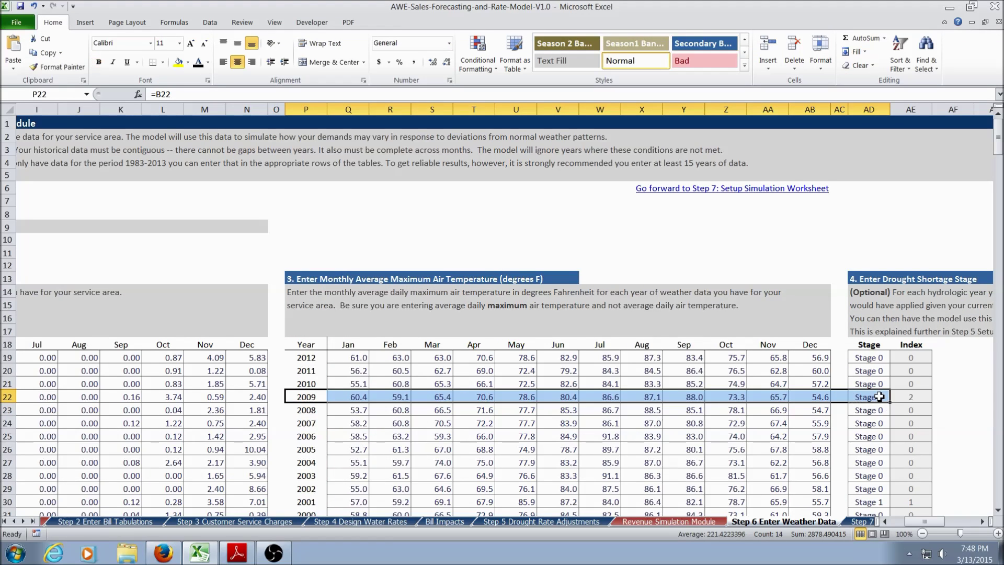
click(955, 397)
click(886, 398)
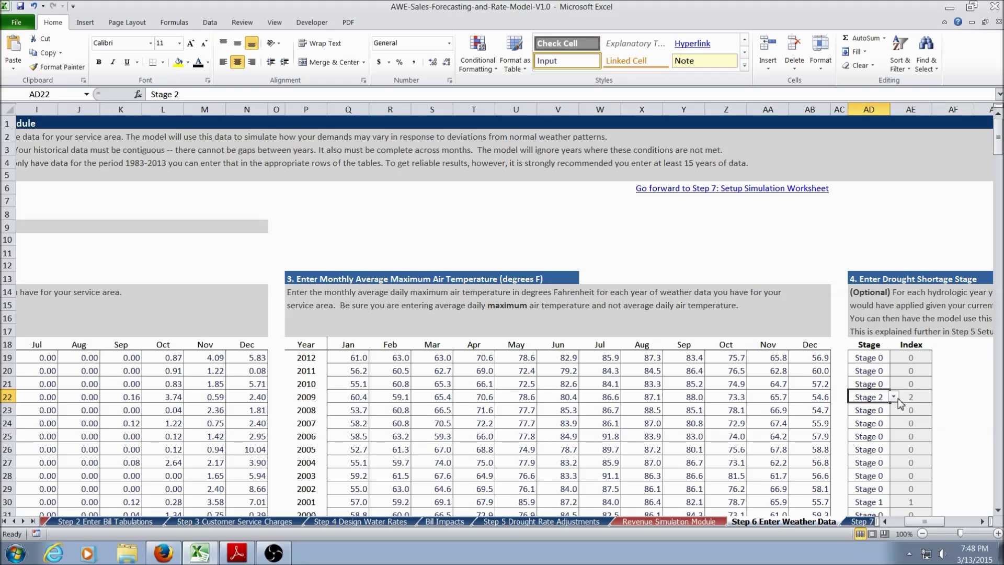
click(893, 398)
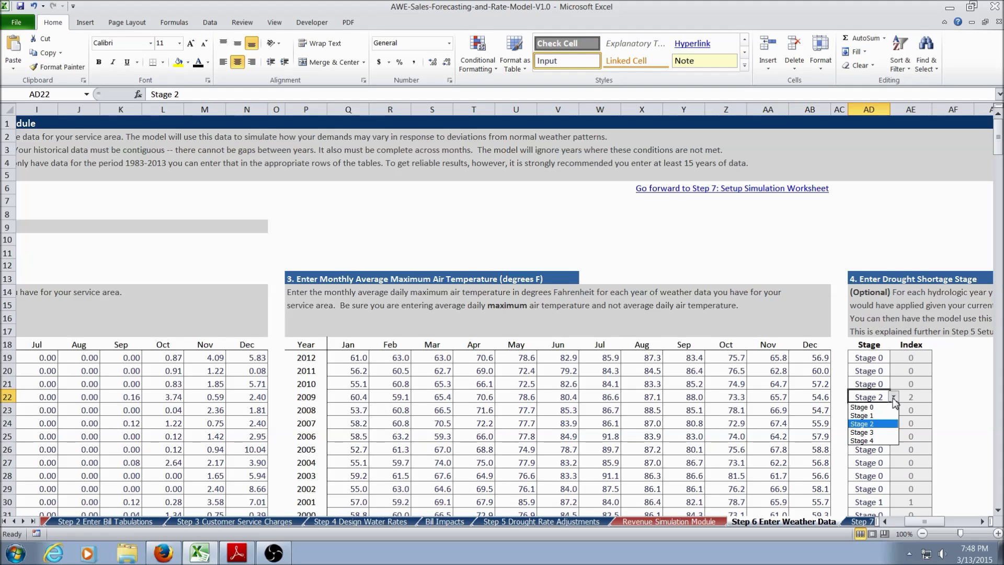
click(873, 425)
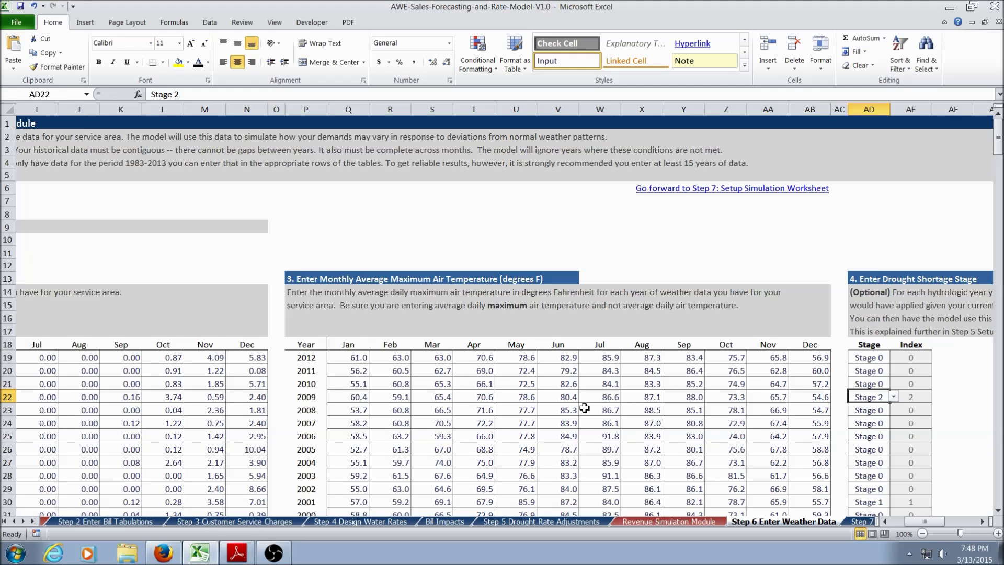
click(856, 521)
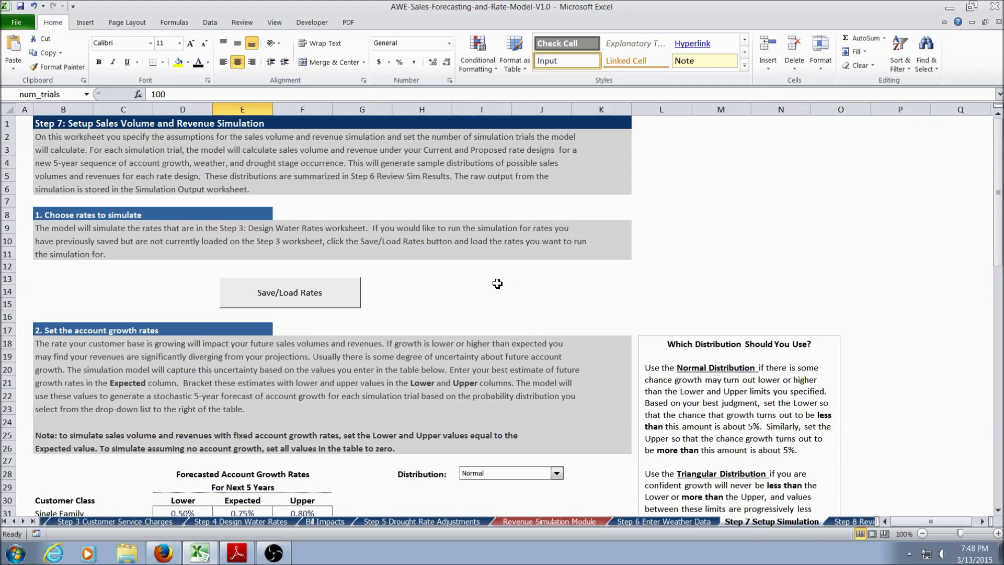
scroll(494, 287, down, 4)
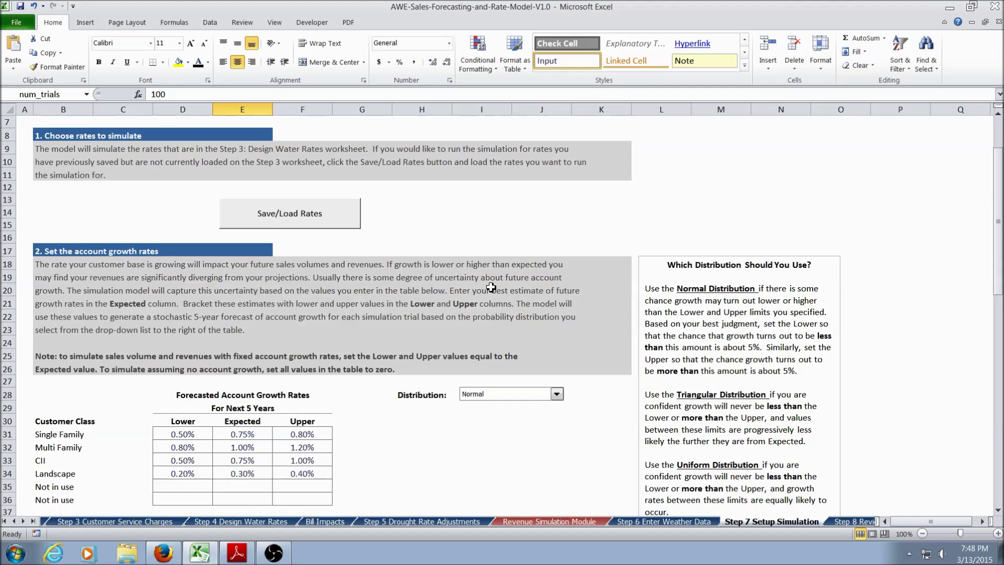
scroll(488, 293, down, 1)
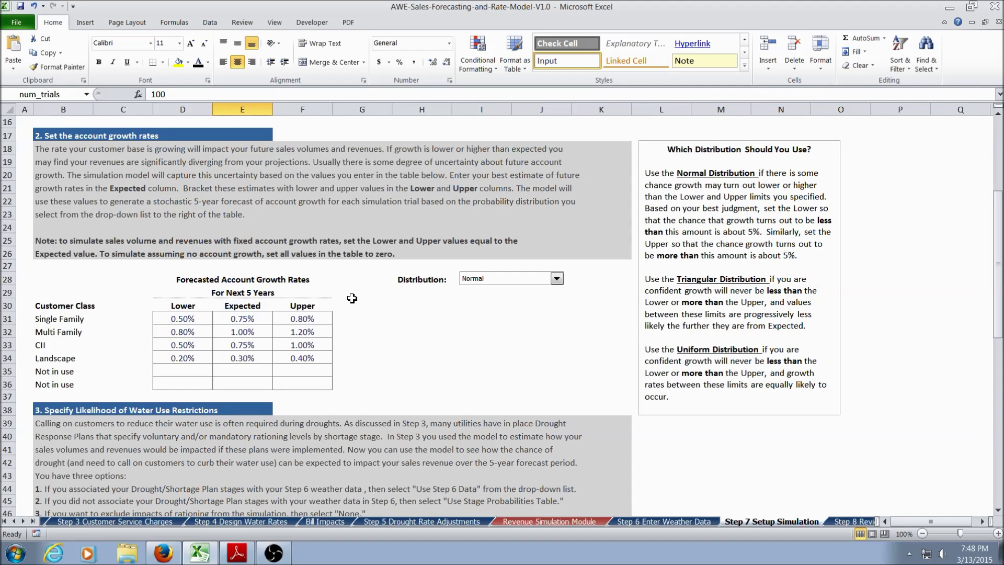
drag(168, 310, 291, 313)
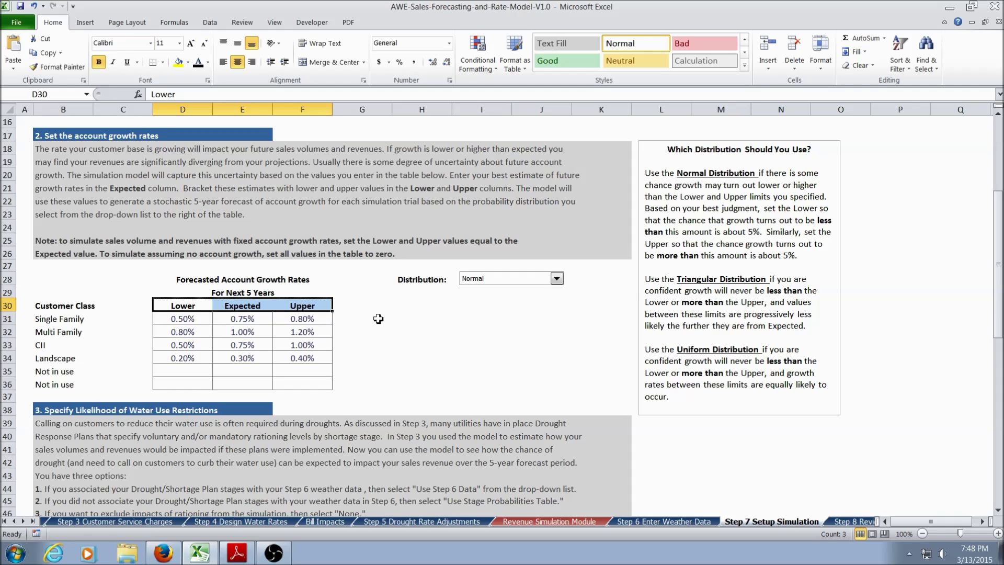
drag(182, 320, 305, 359)
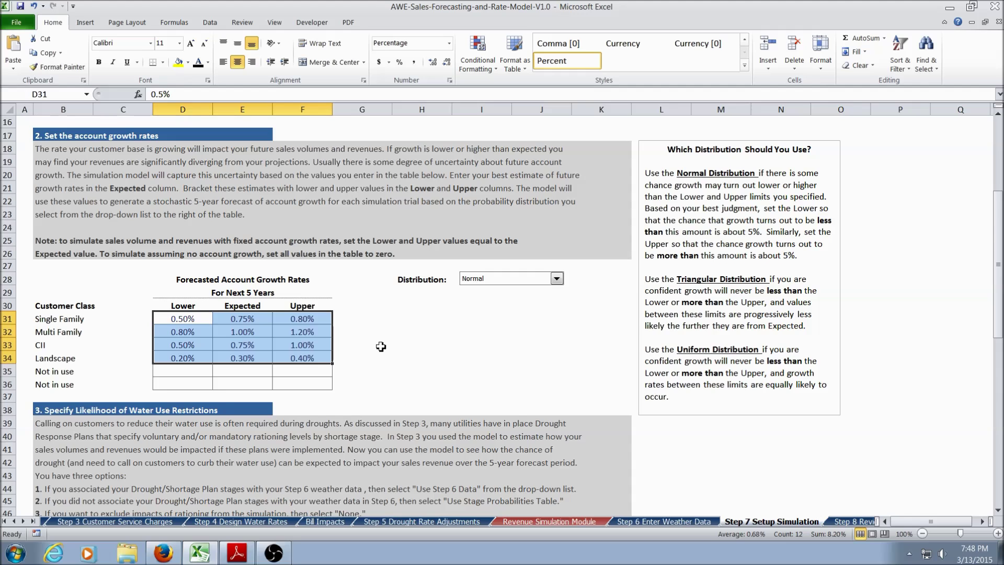
scroll(375, 347, down, 4)
scroll(364, 345, down, 3)
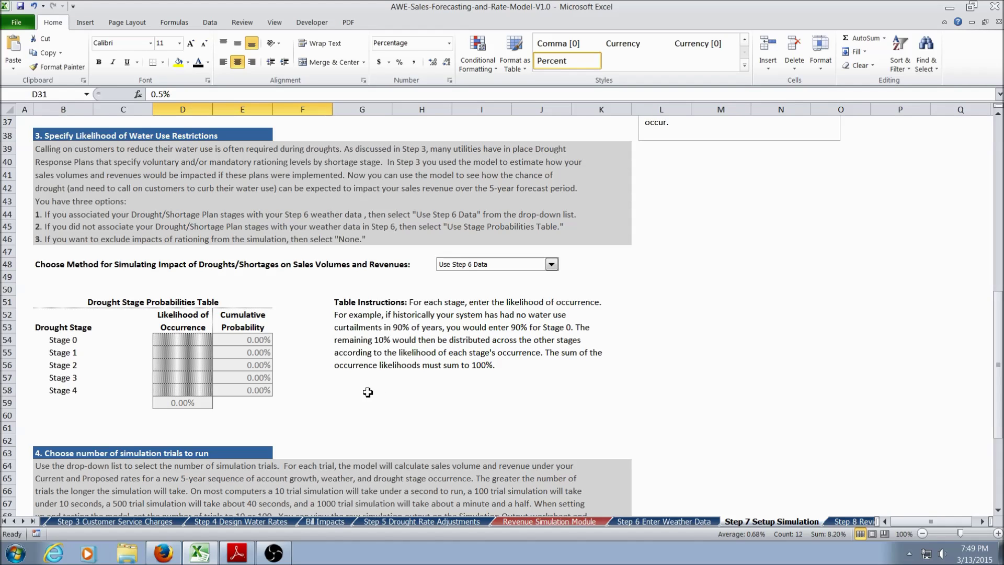
Expand the Choose Method for Simulating Impact of Droughts/Shortages dropdown on Step 7
click(551, 264)
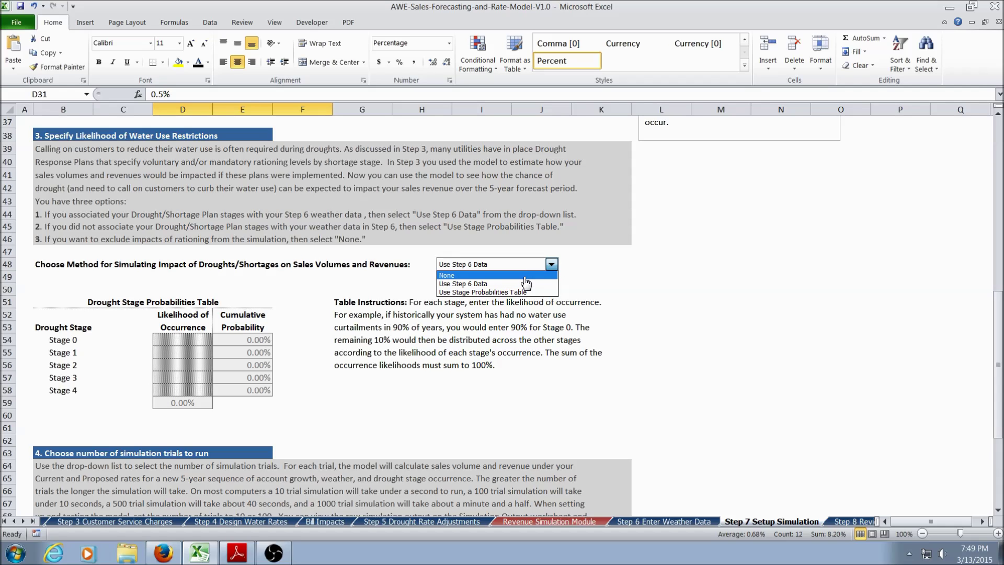
Switch the drought simulation method to None and back to Use Step 6 Data
click(525, 277)
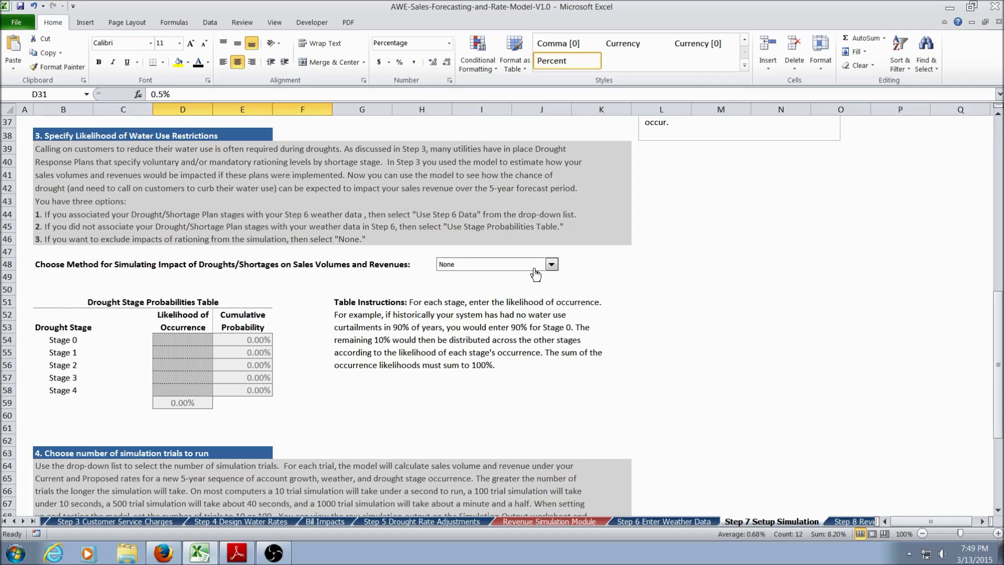
click(551, 264)
click(533, 281)
Keep the number of simulation trials at 100 and start the simulation
scroll(396, 348, down, 5)
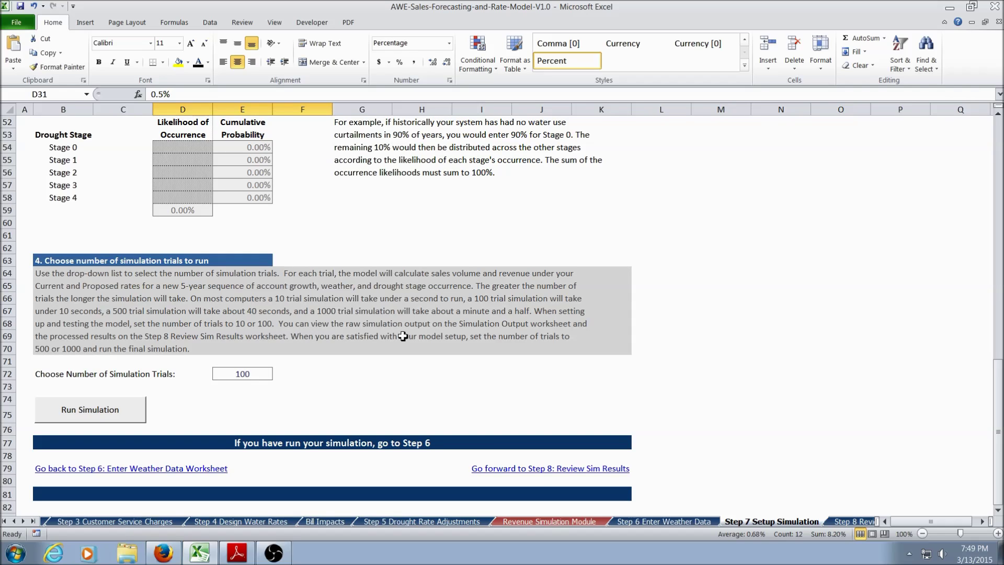
click(259, 376)
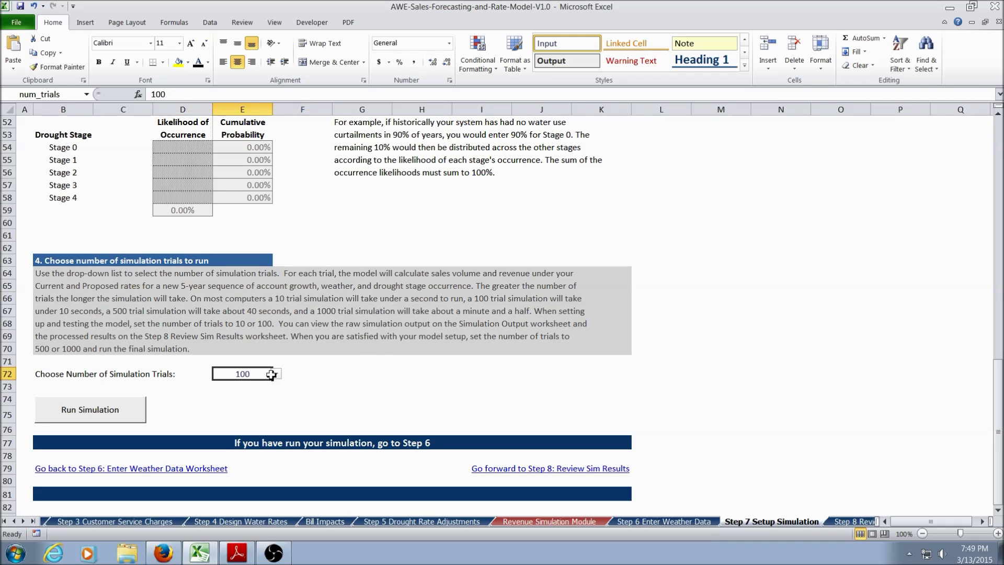
click(275, 374)
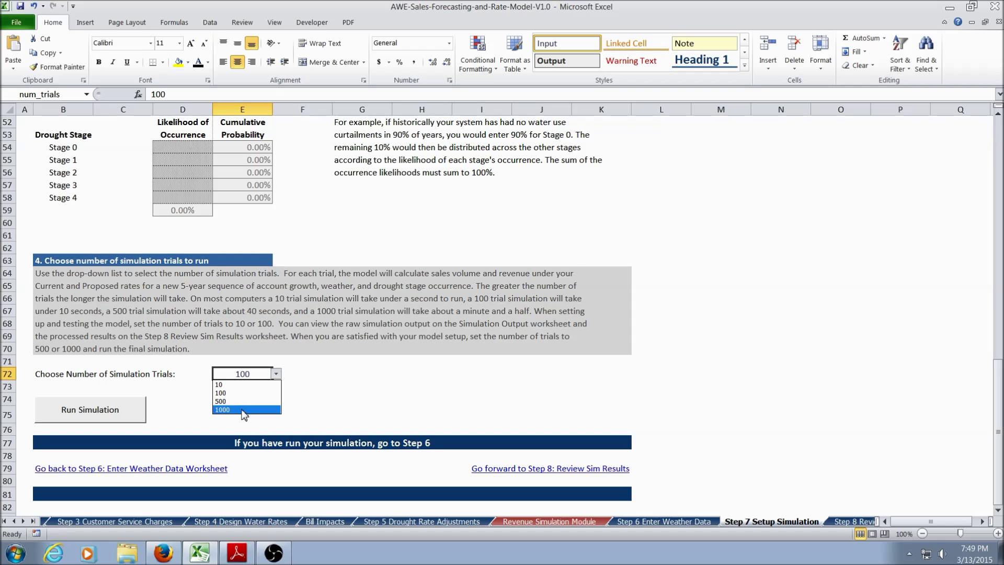
click(236, 393)
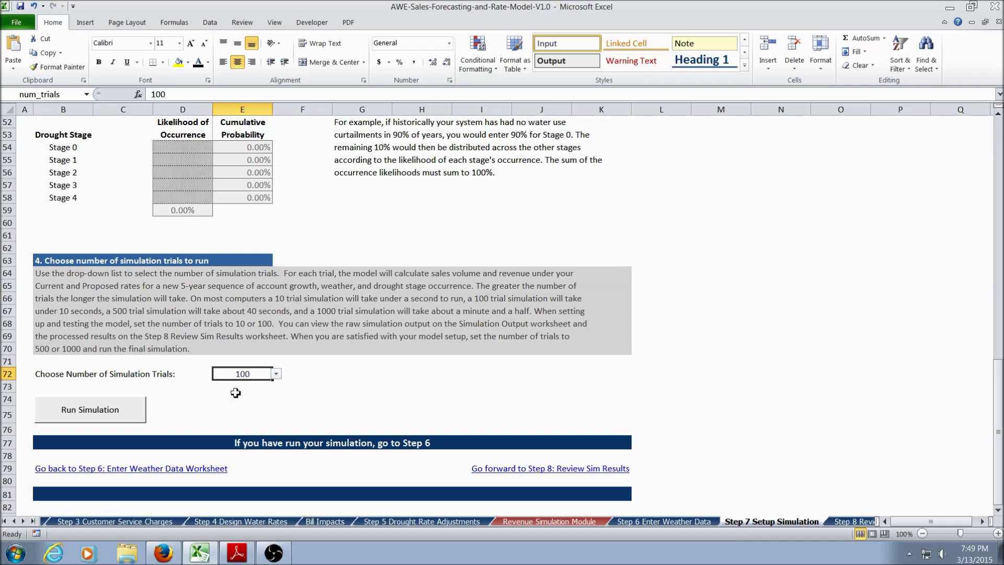
click(134, 416)
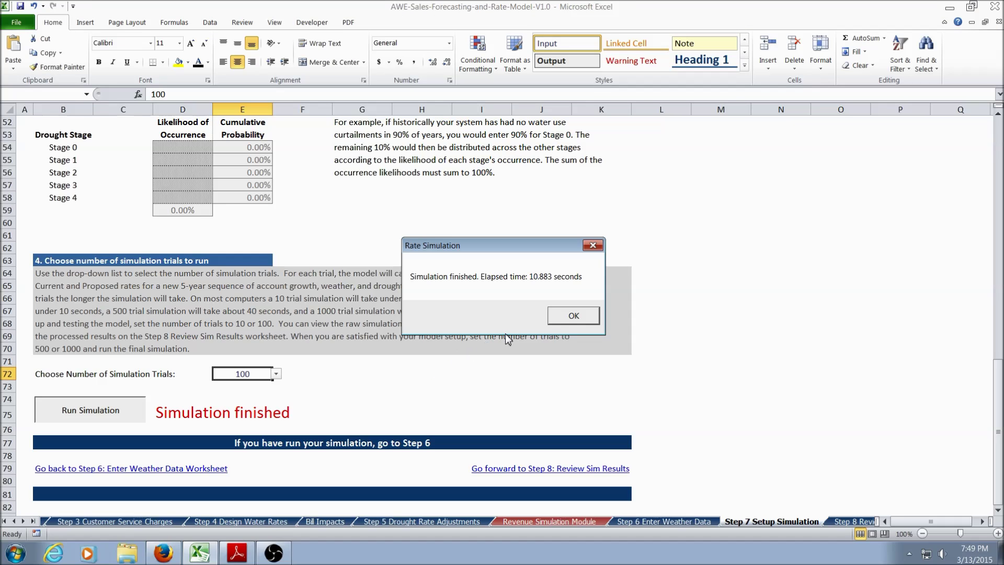
Dismiss the Simulation finished message once the 100-trial run completes
click(572, 319)
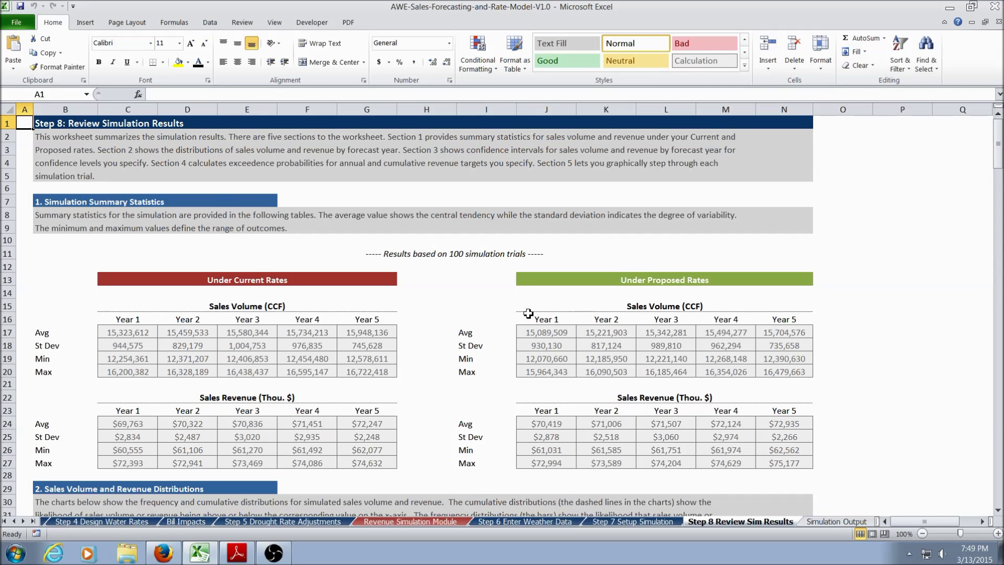
scroll(525, 314, down, 1)
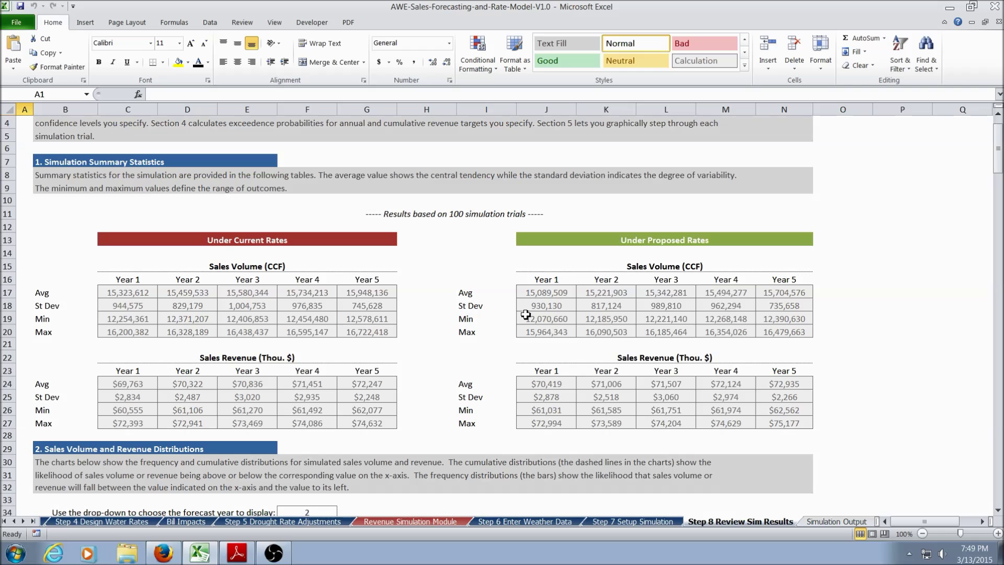
drag(109, 238, 338, 239)
drag(537, 244, 776, 244)
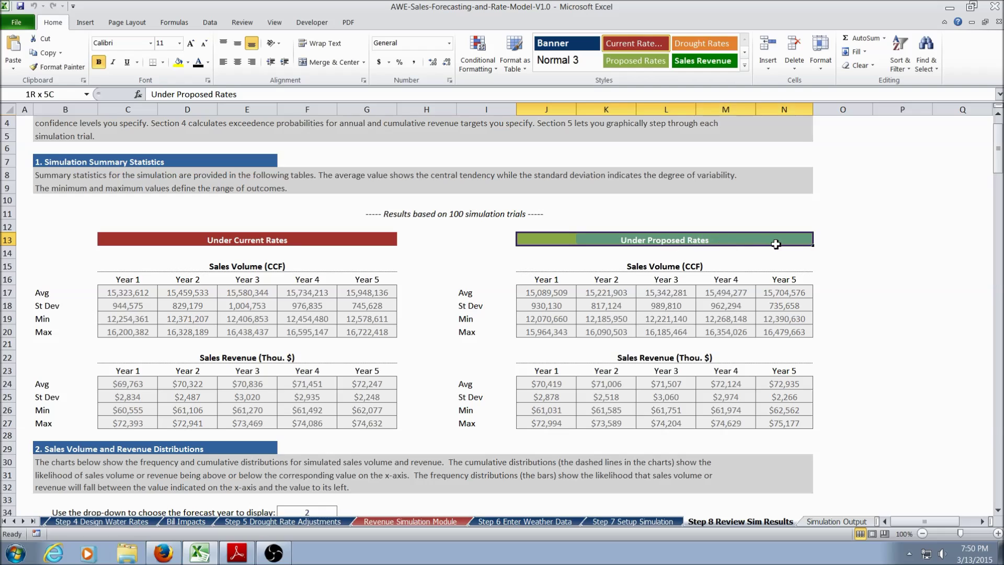
click(449, 268)
drag(193, 266, 280, 267)
drag(145, 280, 361, 280)
scroll(426, 319, down, 2)
drag(201, 281, 228, 278)
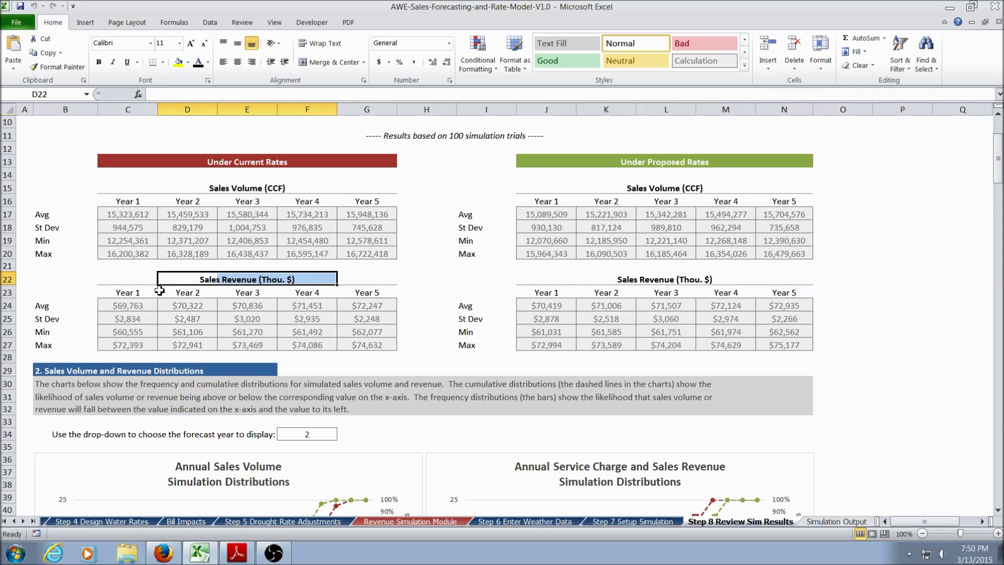
Set the section 2 forecast year in F34 to 3 for the distribution charts
scroll(427, 293, down, 5)
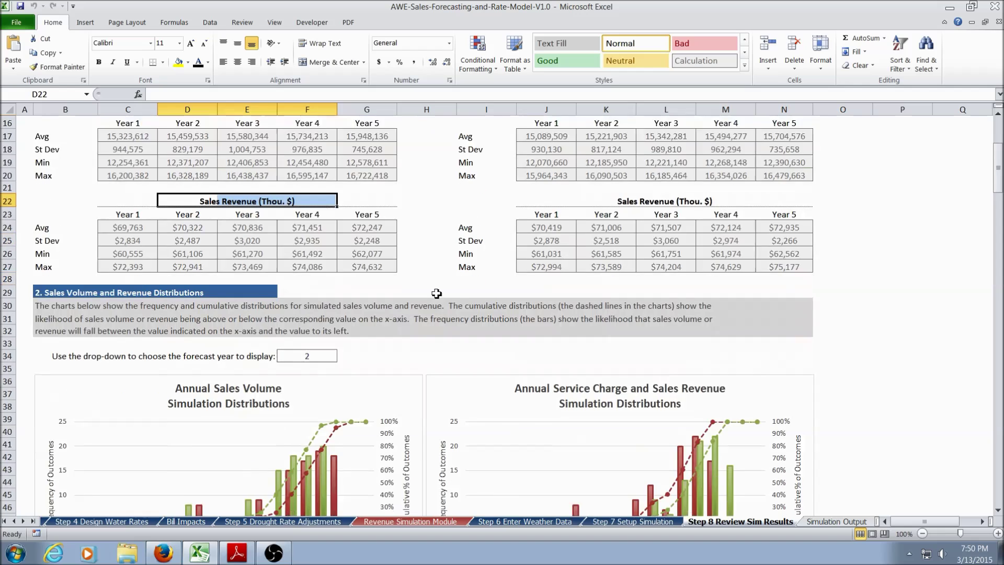
scroll(435, 296, down, 1)
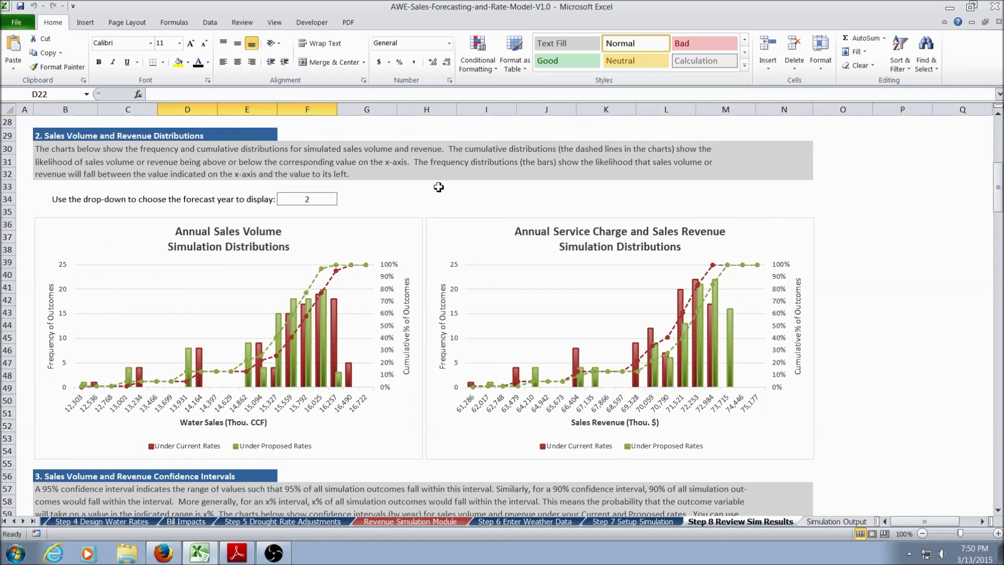
click(334, 200)
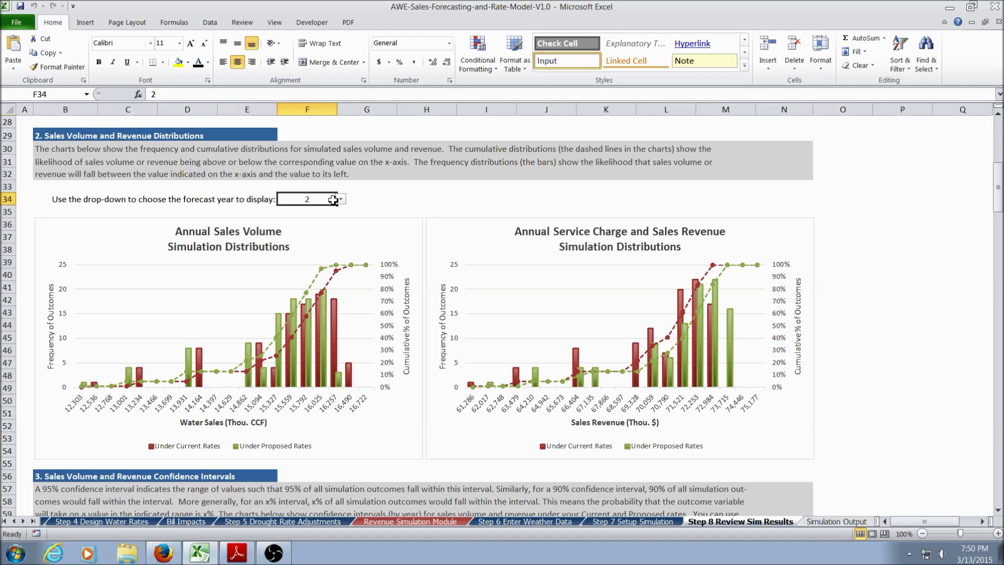
click(340, 199)
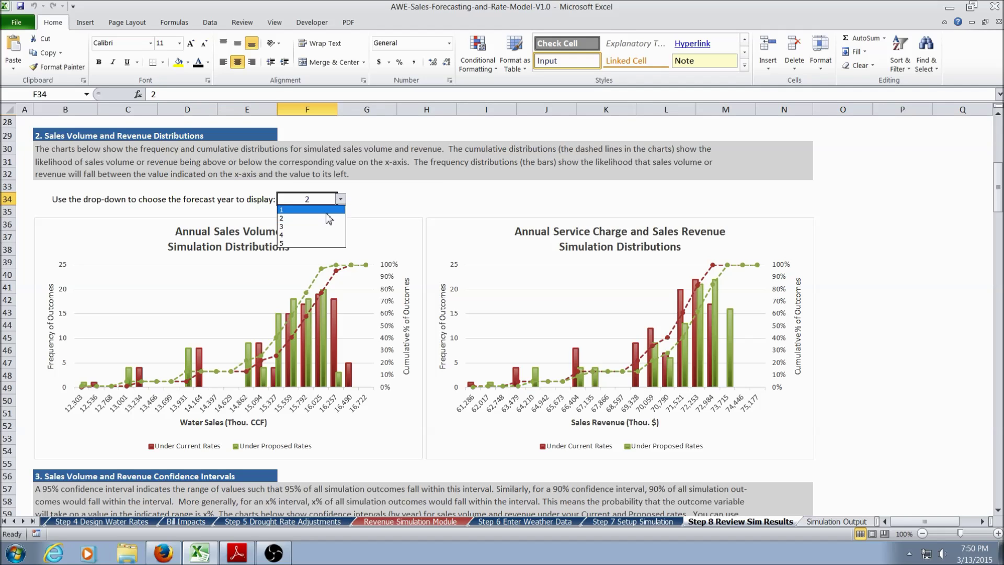
click(320, 227)
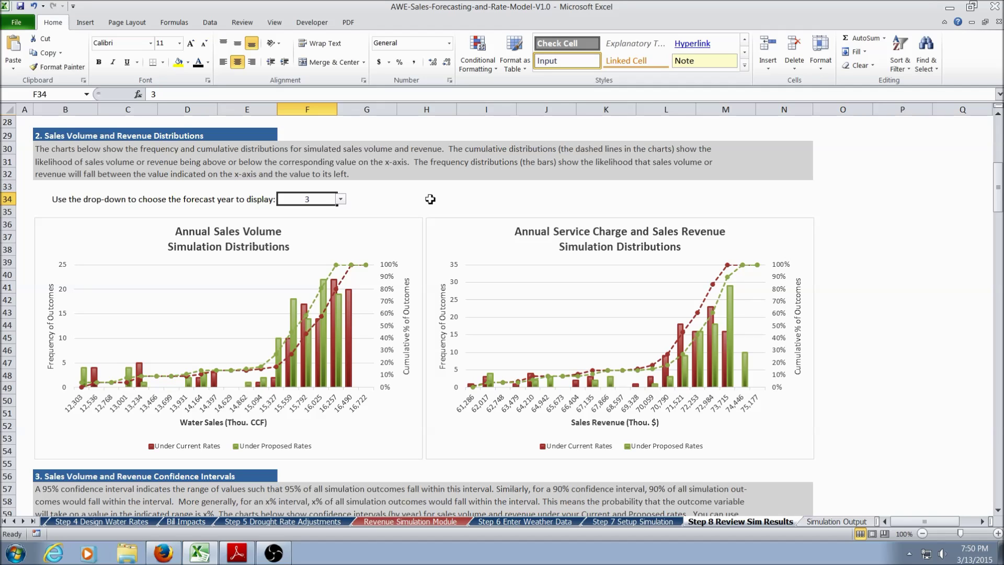
scroll(430, 199, down, 7)
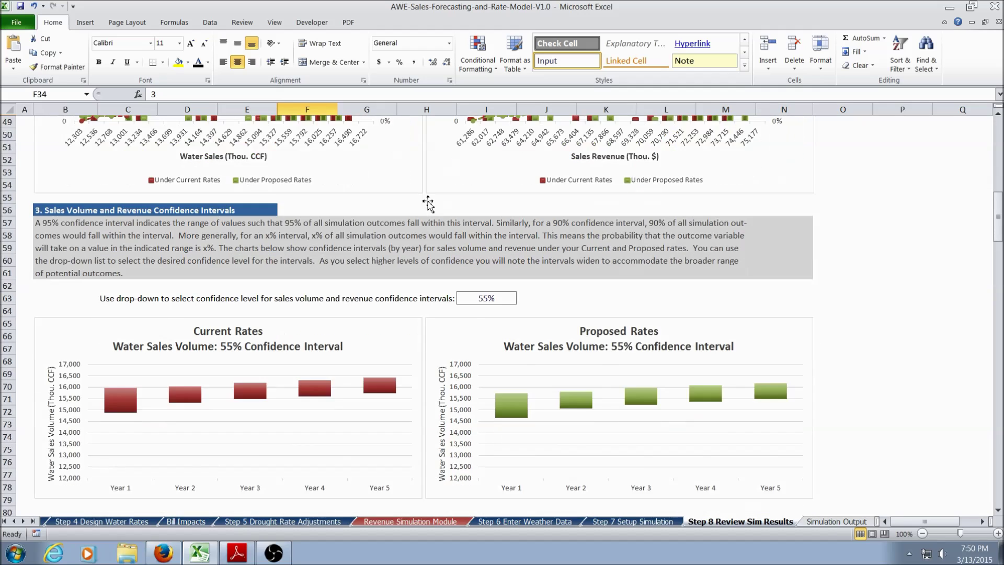
Change the confidence level in I63 from 55% to 90%
scroll(427, 204, down, 2)
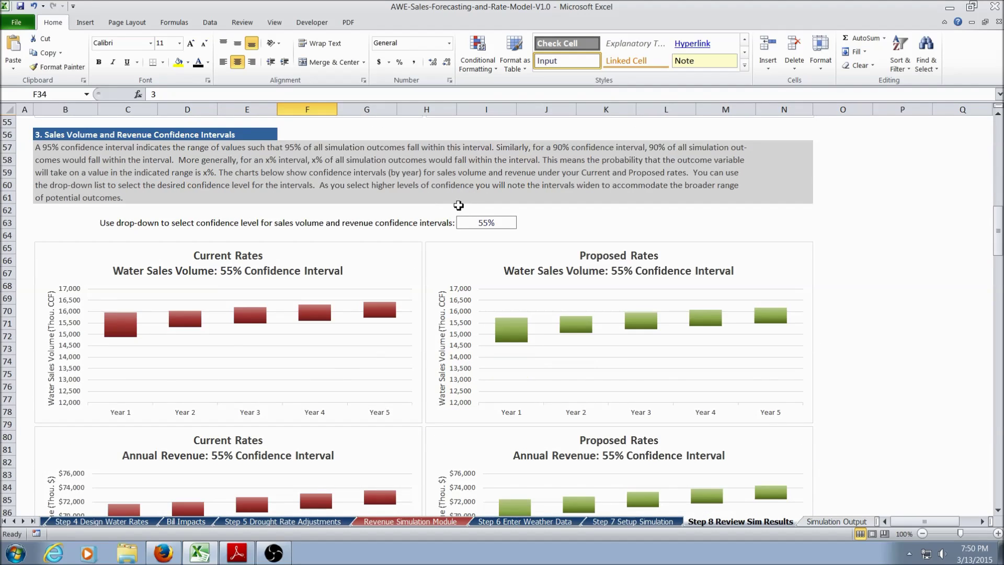
scroll(459, 206, down, 1)
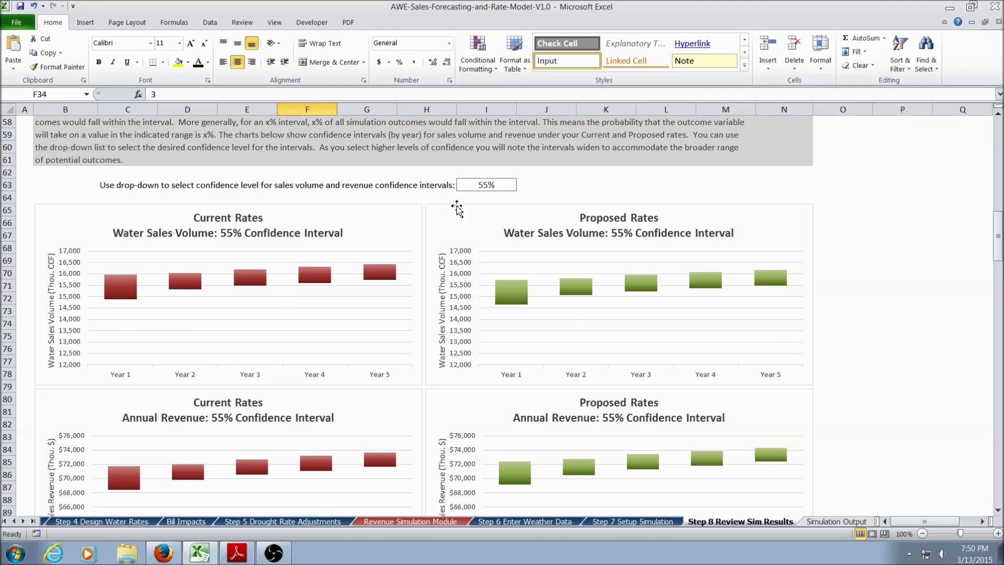
click(509, 189)
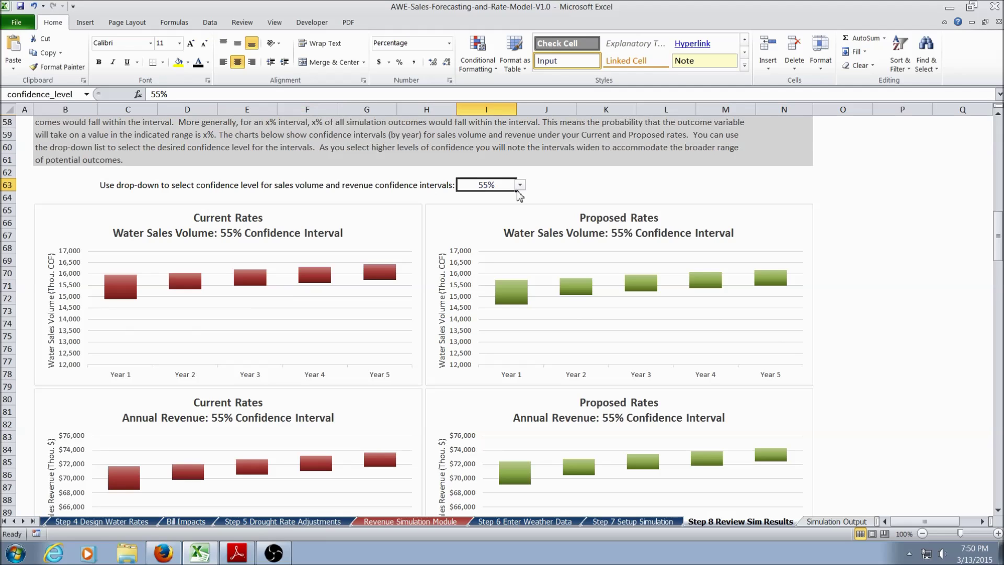
click(519, 187)
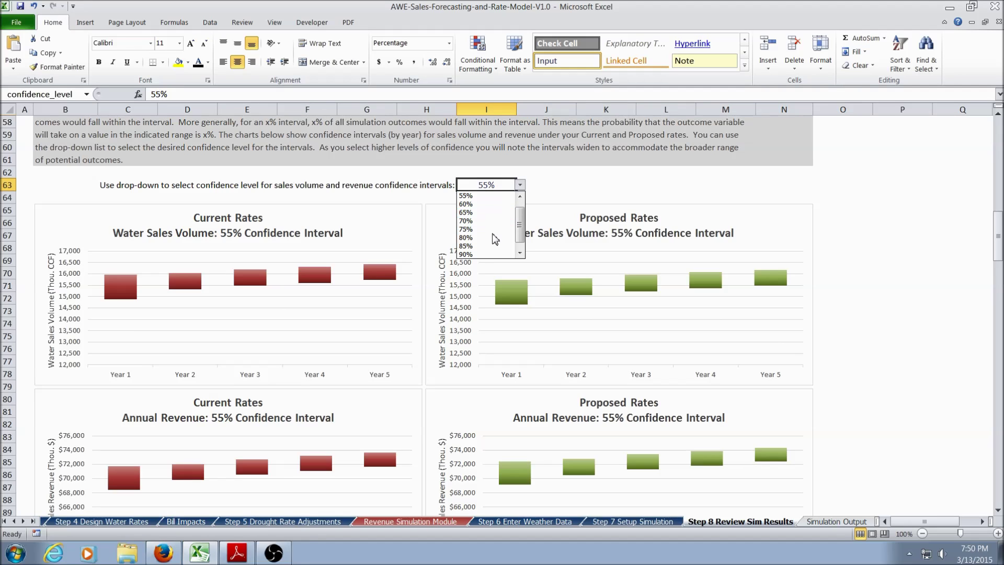
click(487, 255)
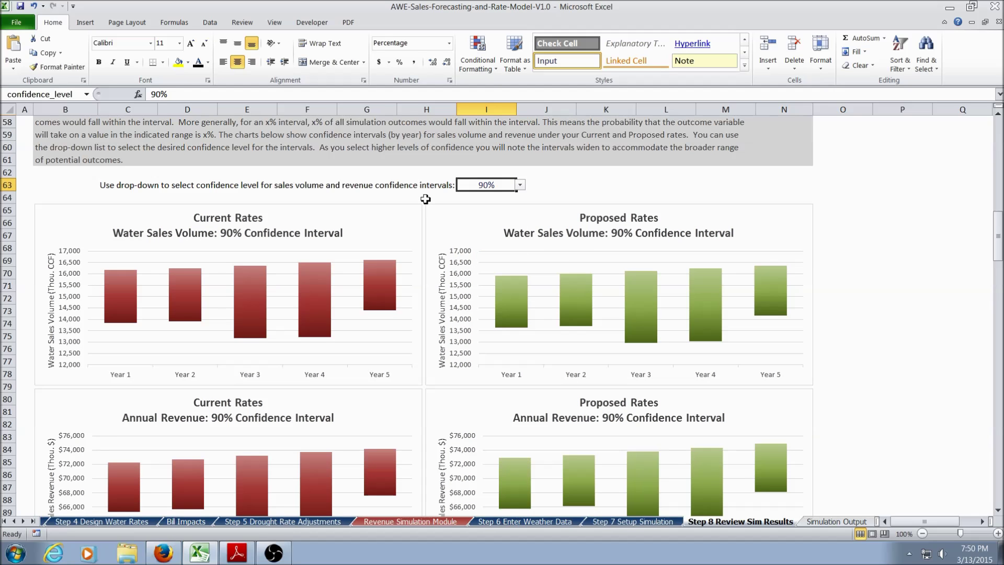
scroll(419, 203, down, 5)
scroll(417, 204, down, 7)
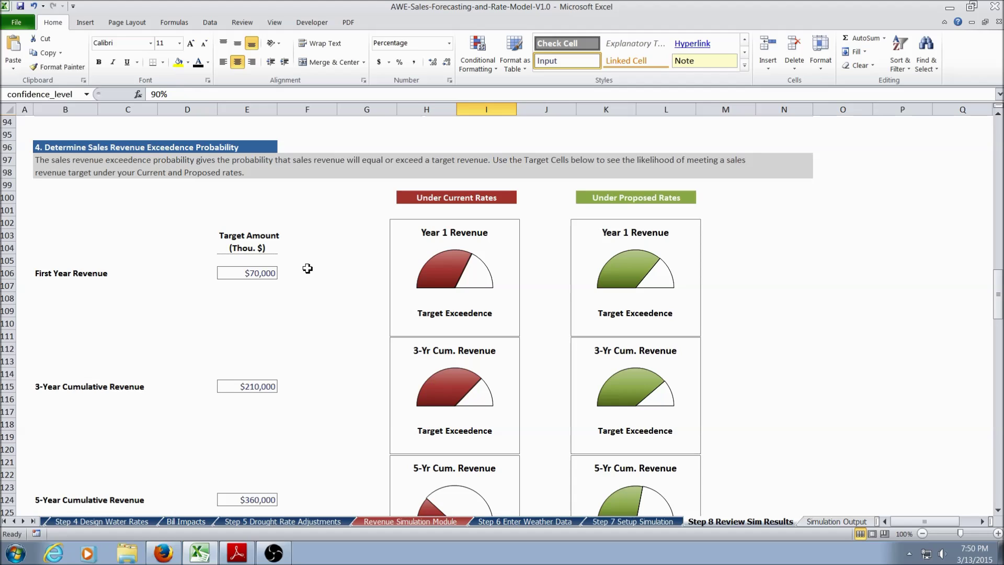
Check the first-year and 5-year cumulative revenue targets in E106 and E124, then scroll to the Simulation Trial #1 charts
click(253, 272)
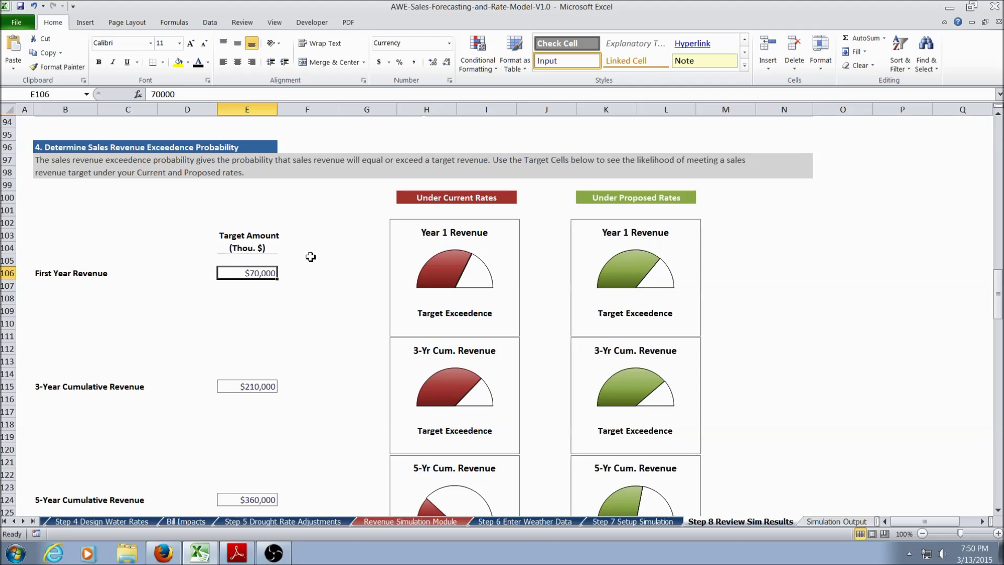
scroll(316, 272, down, 2)
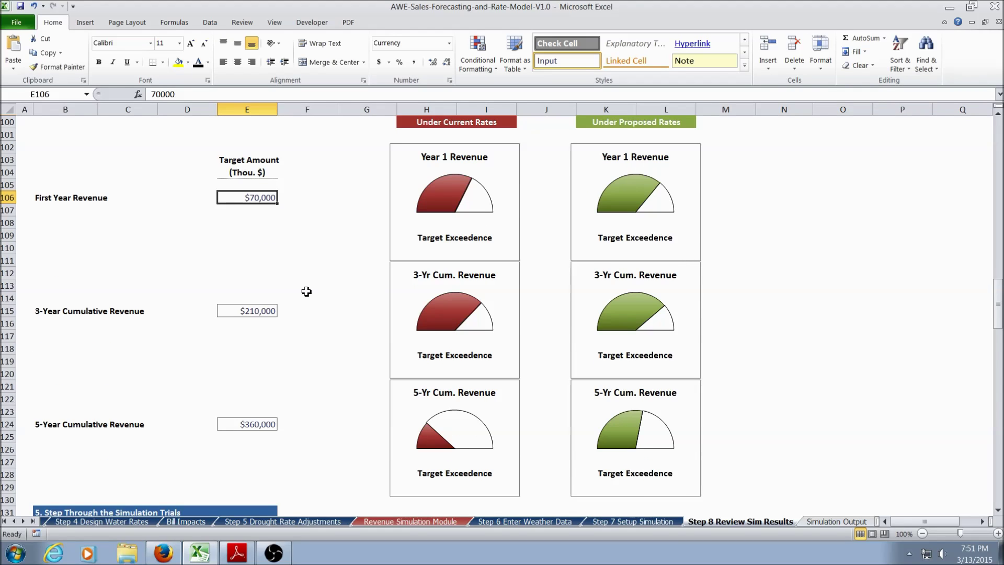
click(270, 423)
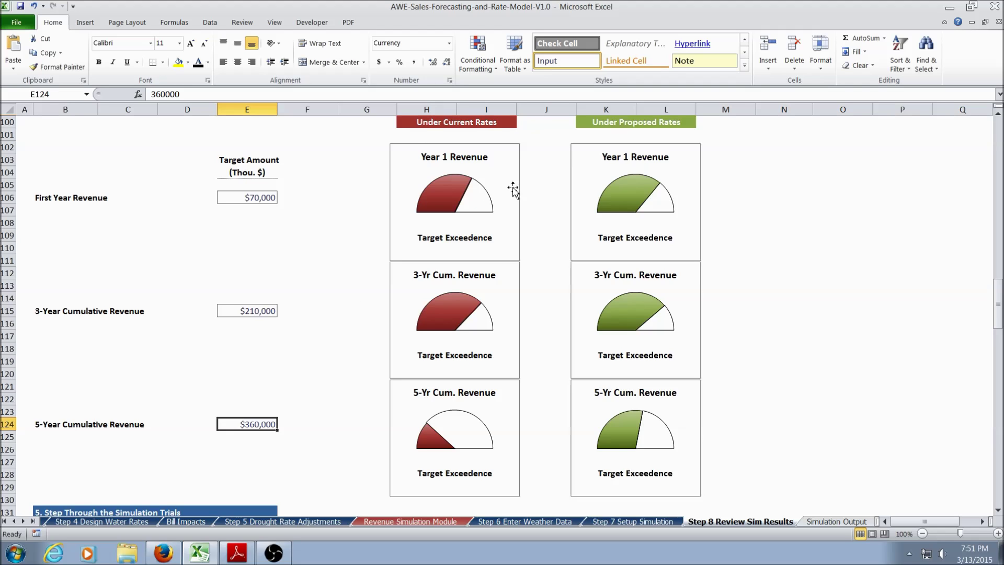
scroll(324, 352, down, 2)
scroll(324, 351, down, 8)
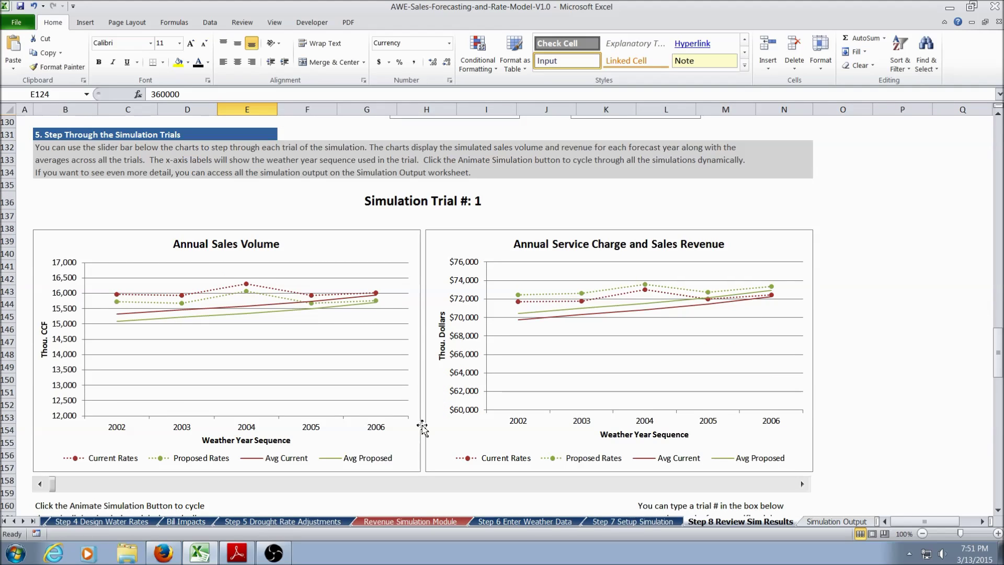
Animate the simulation through all 100 trials, then bring up the AWE Rate Model User Guide PDF
scroll(421, 422, down, 1)
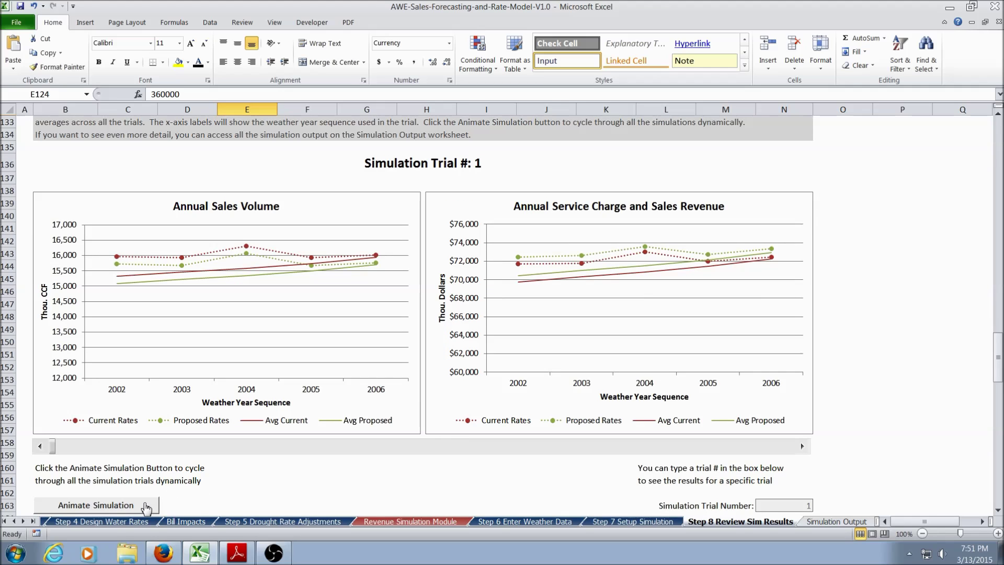
click(145, 505)
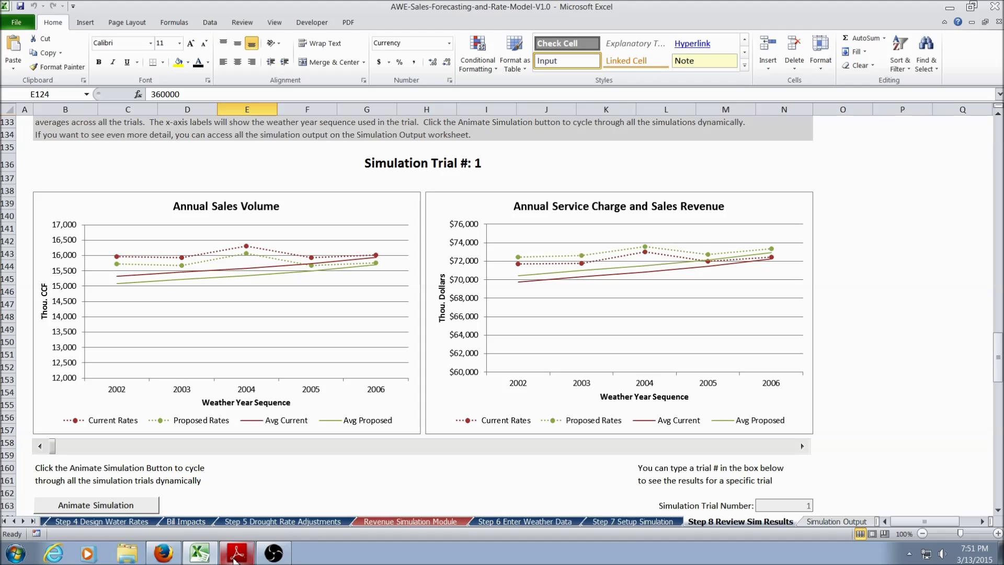
click(235, 553)
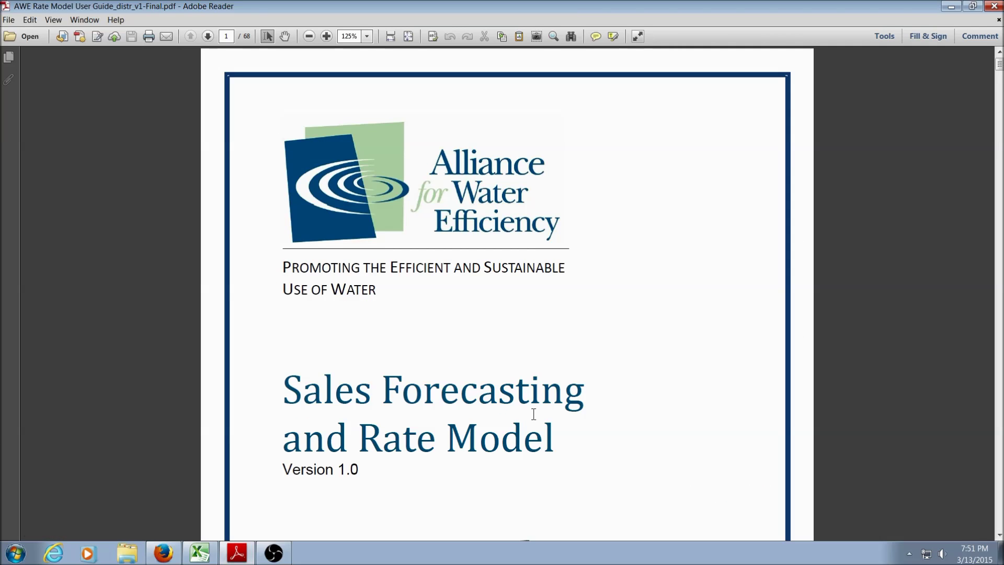
Jump from the guide's Table of Contents to section 7 Run the Demo, then go back to Excel
scroll(617, 415, down, 3)
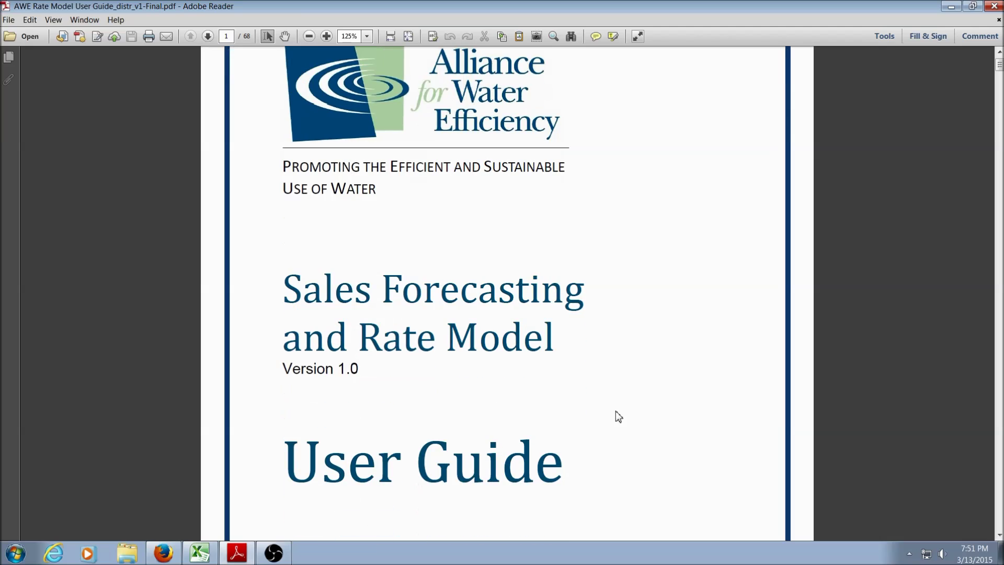
scroll(615, 415, down, 8)
scroll(611, 415, down, 10)
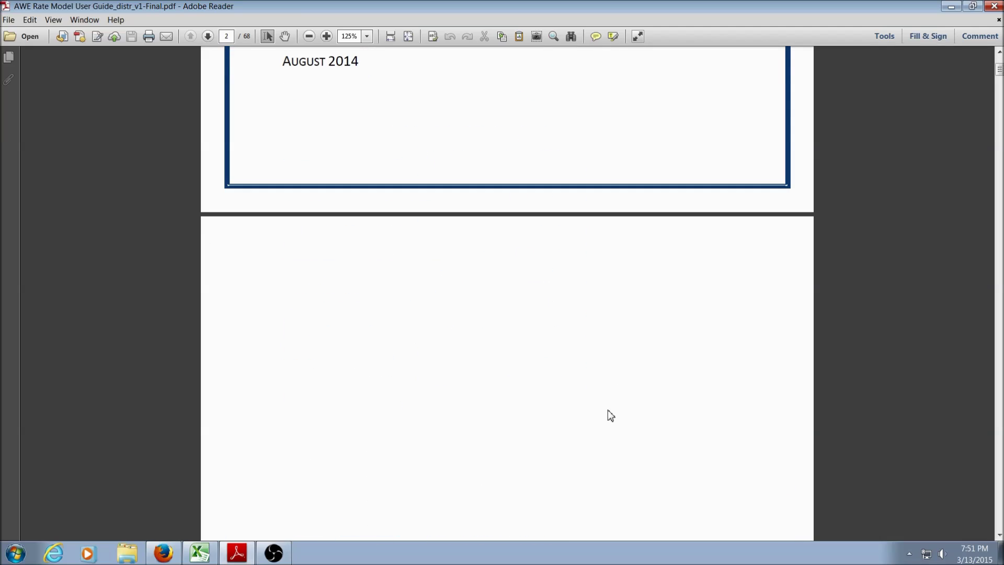
scroll(612, 416, down, 10)
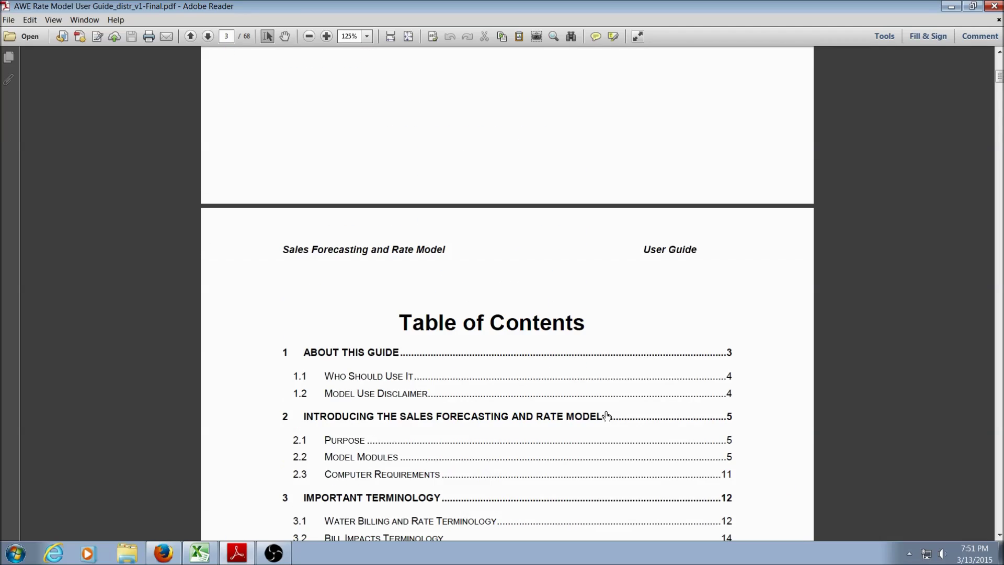
scroll(619, 418, down, 1)
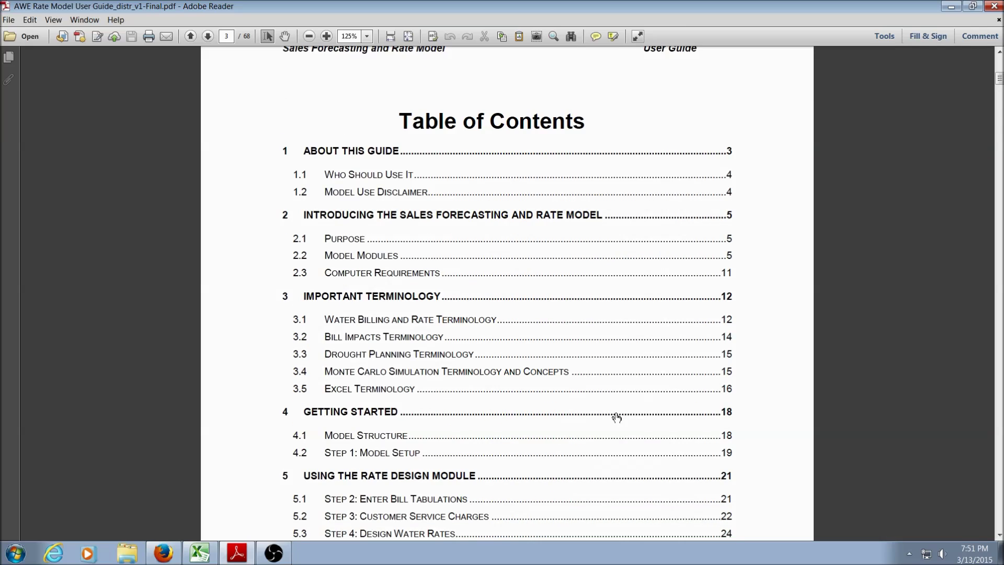
scroll(616, 416, down, 2)
scroll(616, 416, down, 9)
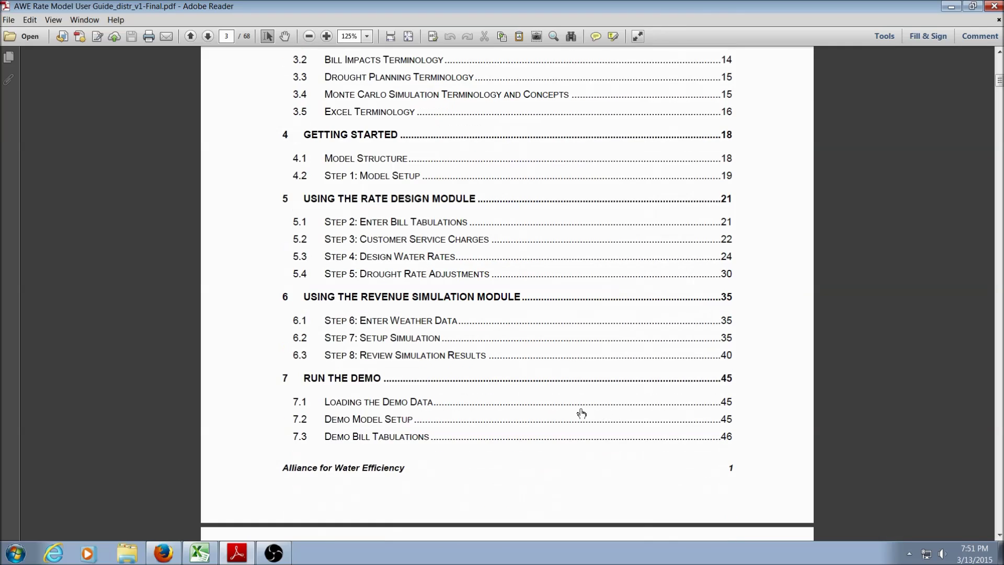
click(327, 378)
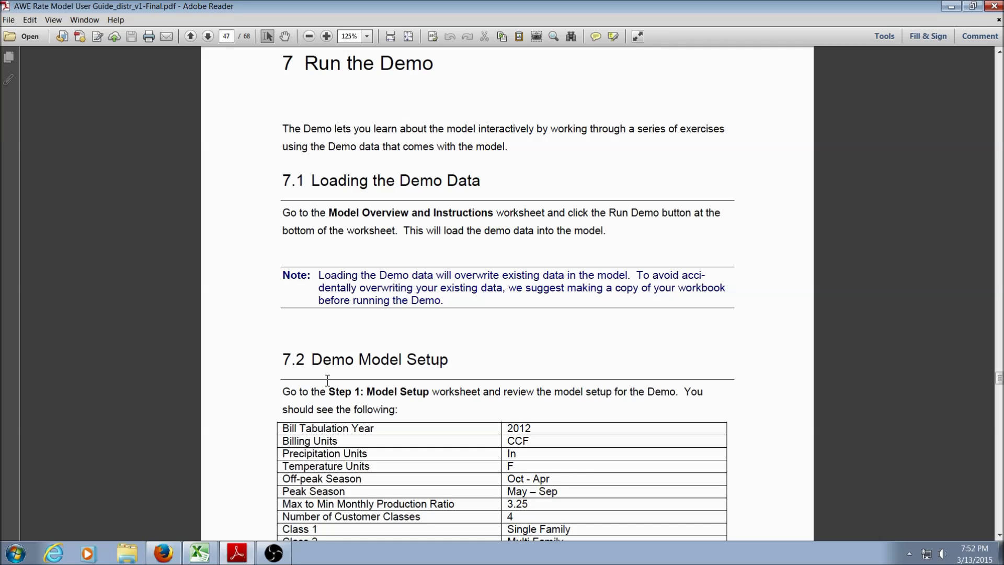
click(198, 555)
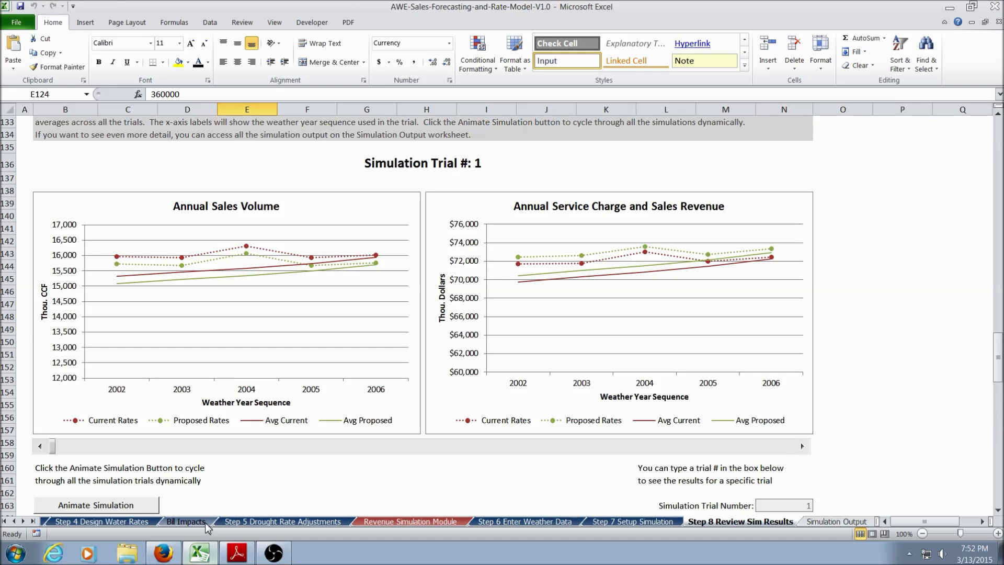
Run Animate Simulation to cycle the Step 8 volume and revenue charts through the trials
click(135, 507)
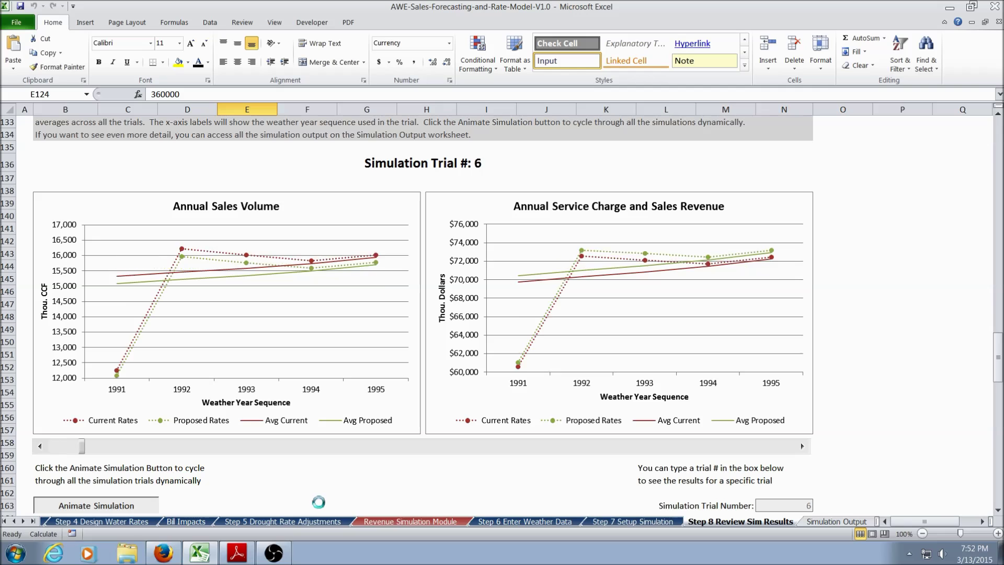